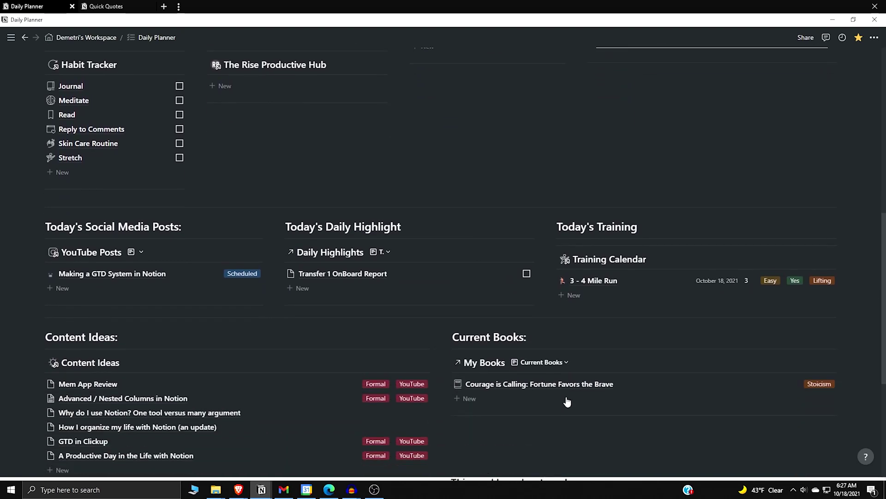
# Scroll down through the Notion Daily Planner page
pyautogui.scroll(-1, 567, 402)
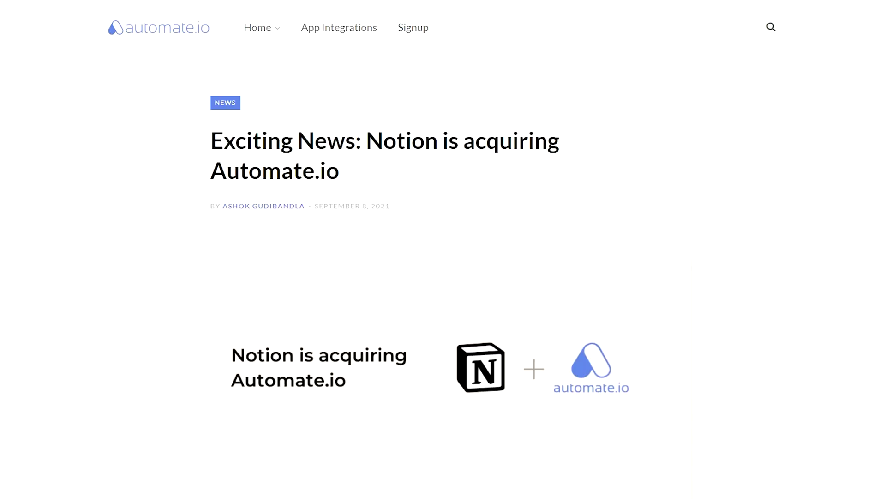
pyautogui.scroll(-3, 443, 249)
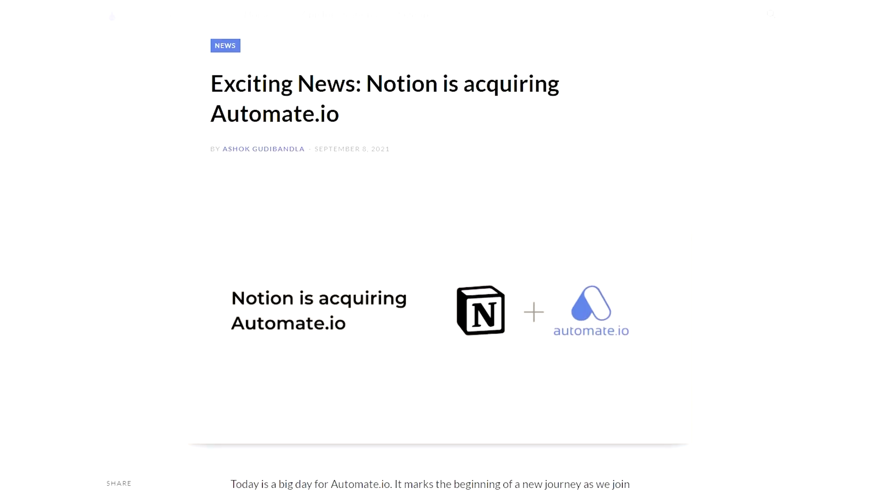
pyautogui.scroll(-1, 443, 250)
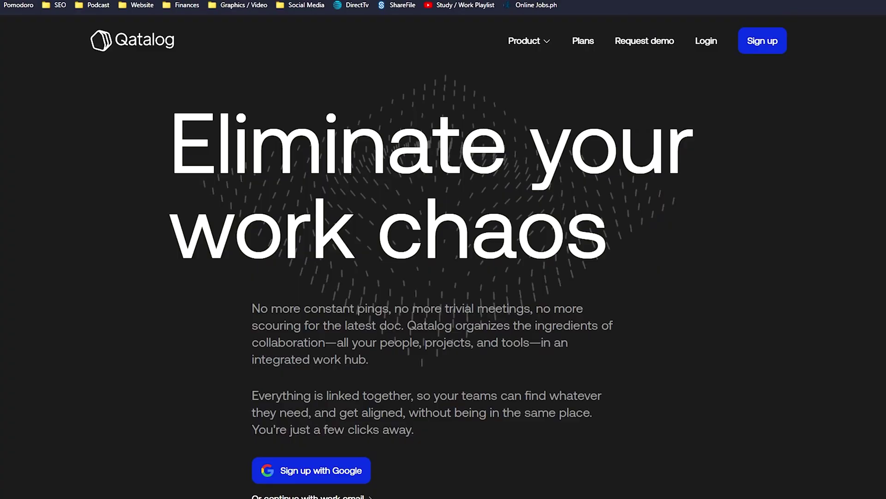
pyautogui.scroll(-1, 431, 286)
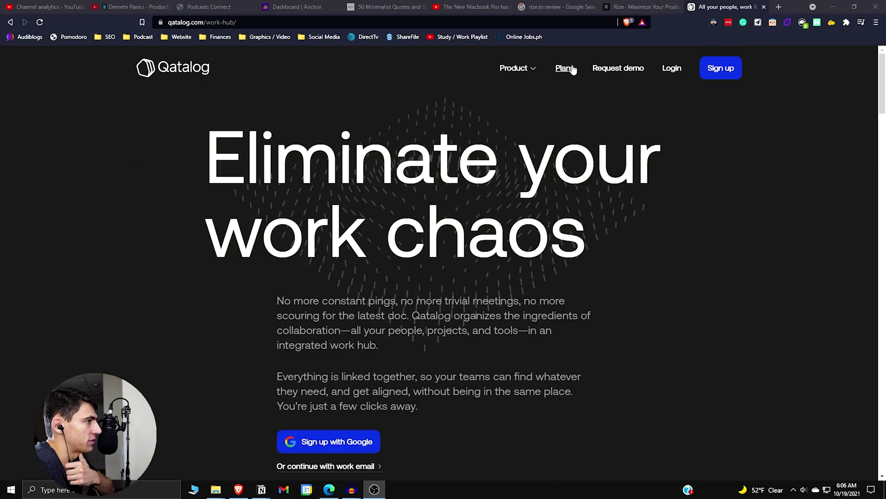
# Review Qatalog's Starter, Pro and Enterprise pricing plans on the Plans page
pyautogui.click(565, 68)
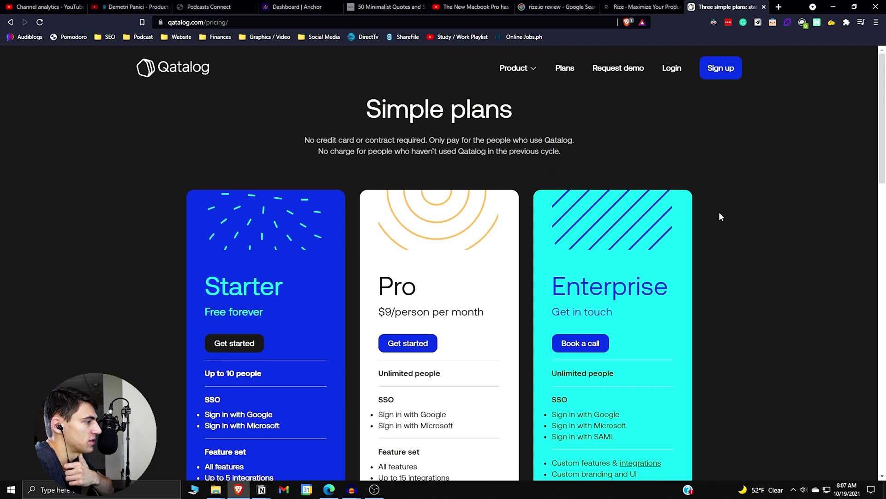
pyautogui.scroll(-1, 721, 216)
pyautogui.hotkey('alt', 'Tab')
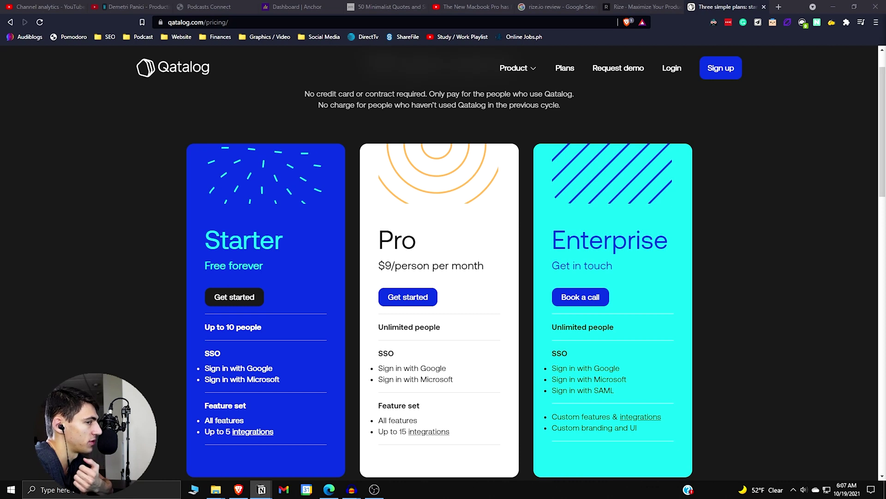
pyautogui.hotkey('alt', 'Tab')
pyautogui.scroll(-1, 299, 274)
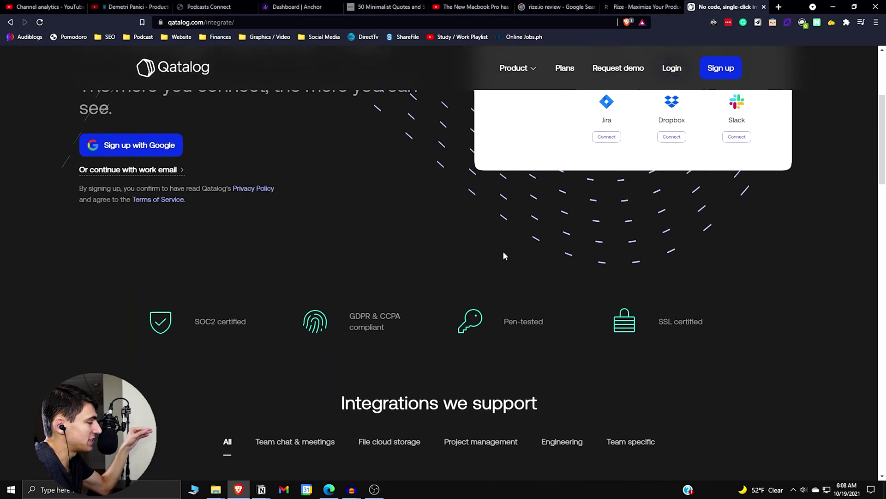
pyautogui.scroll(-5, 503, 255)
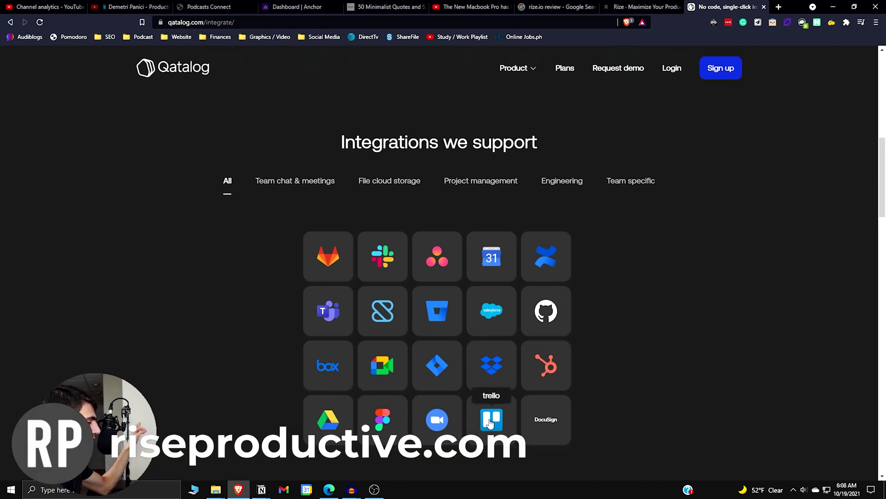
# Browse the Integrations page, including the second page of supported integrations
pyautogui.scroll(-2, 242, 330)
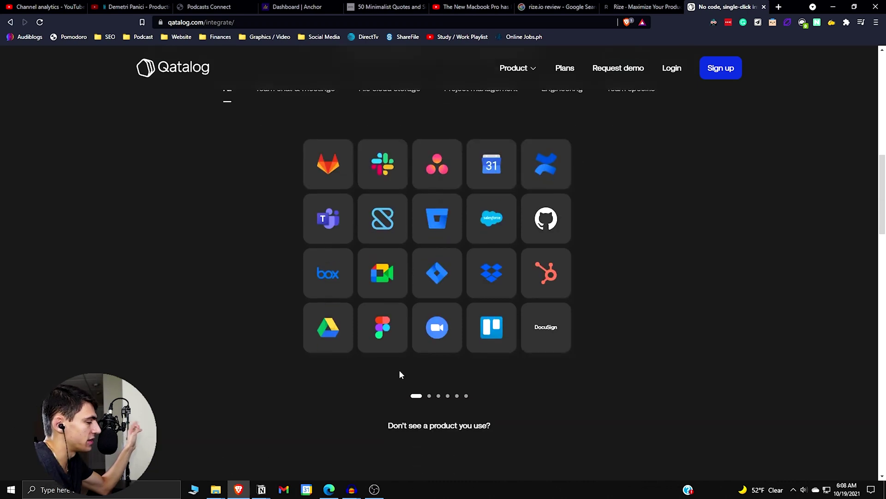
pyautogui.click(430, 396)
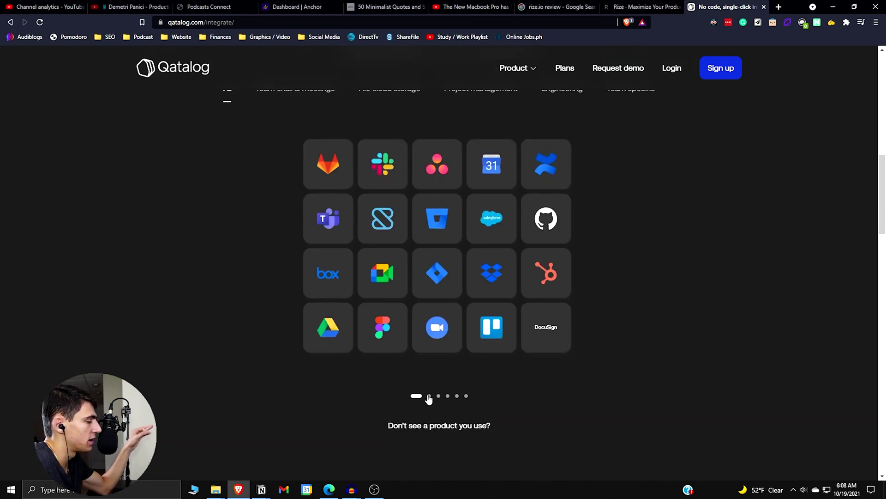
pyautogui.scroll(-3, 462, 345)
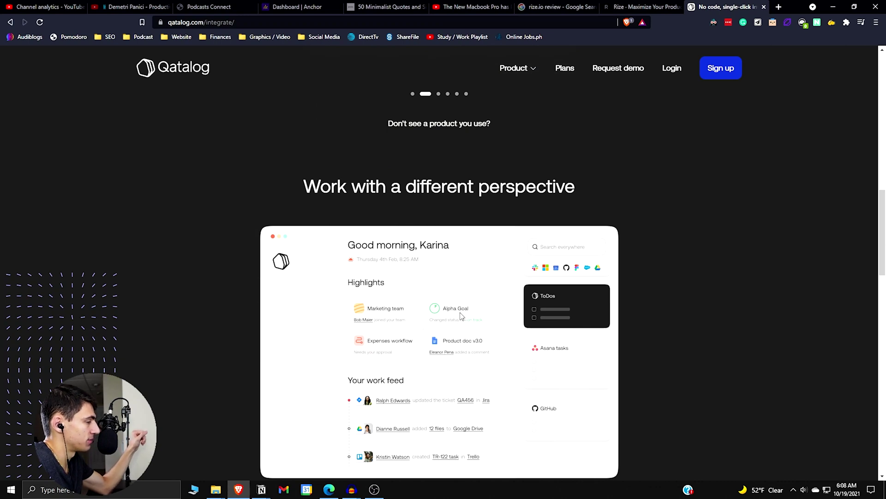
pyautogui.scroll(-6, 460, 316)
pyautogui.scroll(-2, 424, 333)
pyautogui.scroll(-4, 424, 333)
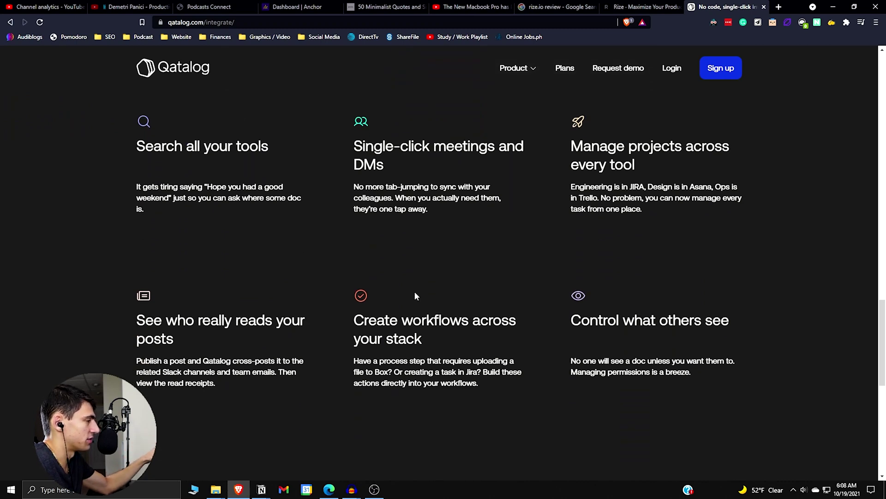
pyautogui.scroll(-4, 414, 294)
pyautogui.scroll(-4, 437, 365)
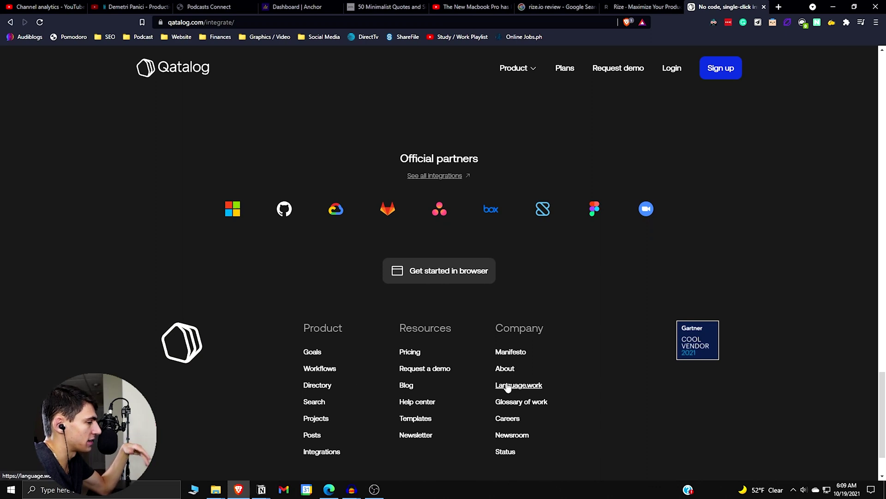
# Return to the top of the page and go to Qatalog's sign-up page
pyautogui.scroll(15, 503, 386)
pyautogui.scroll(15, 480, 397)
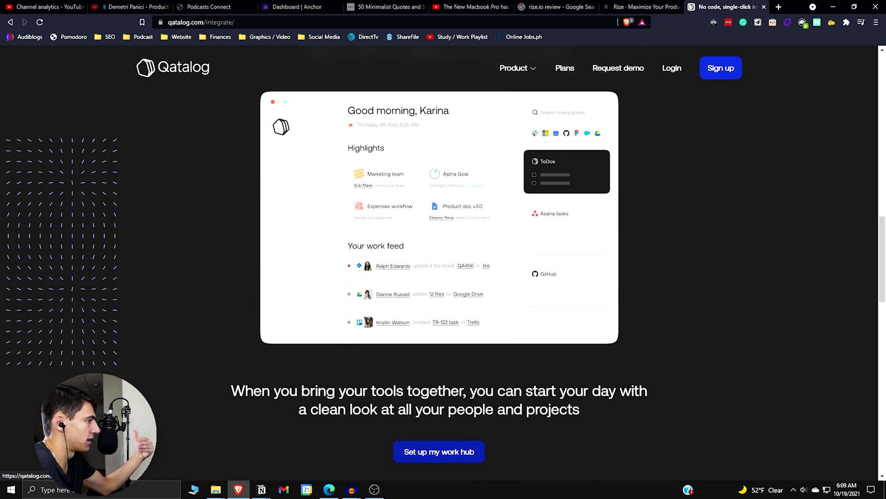
pyautogui.scroll(1, 488, 267)
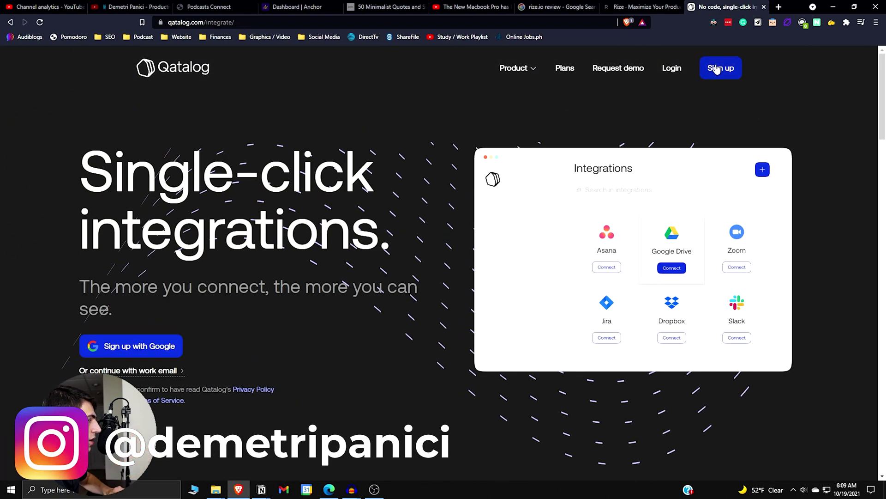
pyautogui.click(726, 81)
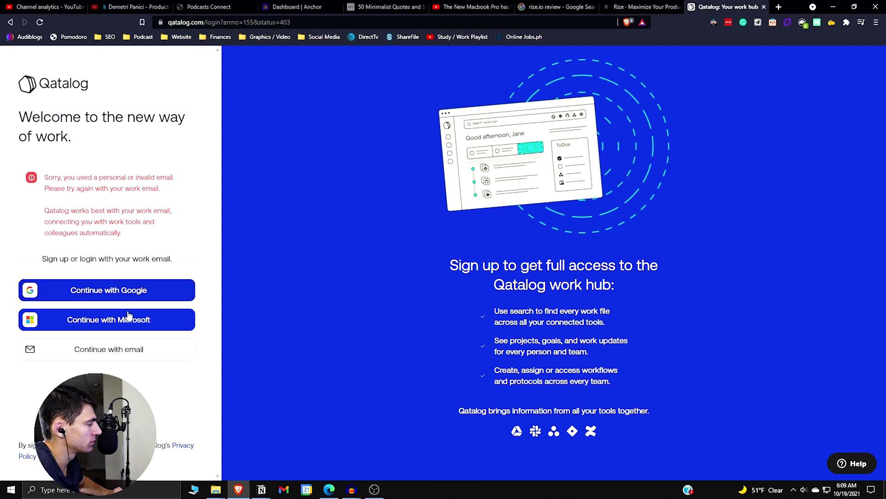
# Sign up with the work email address and confirm it through the verification email
pyautogui.click(133, 347)
pyautogui.click(103, 187)
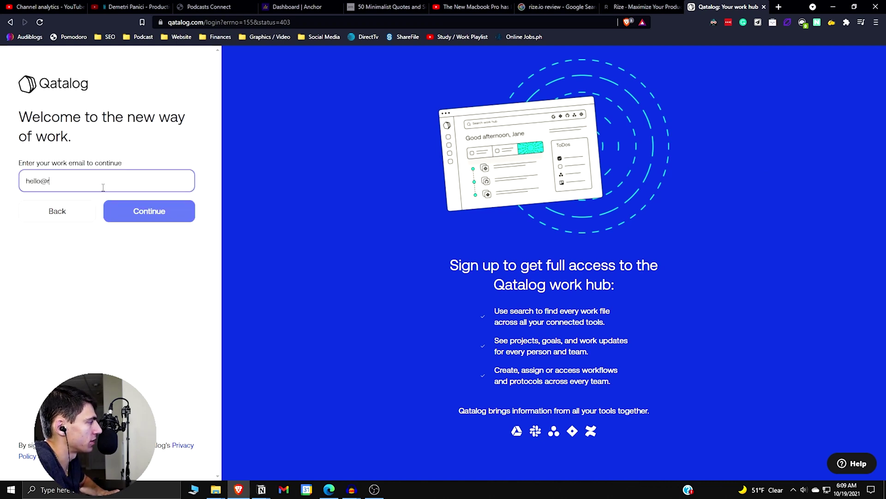
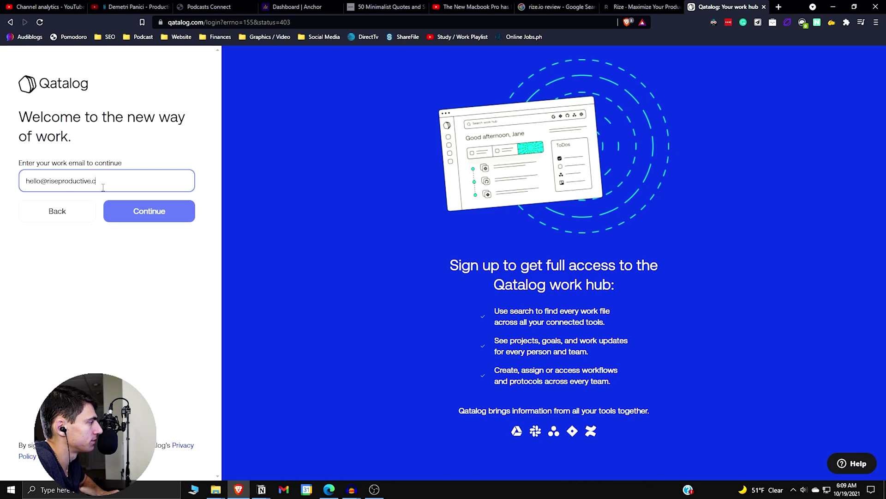
pyautogui.click(140, 215)
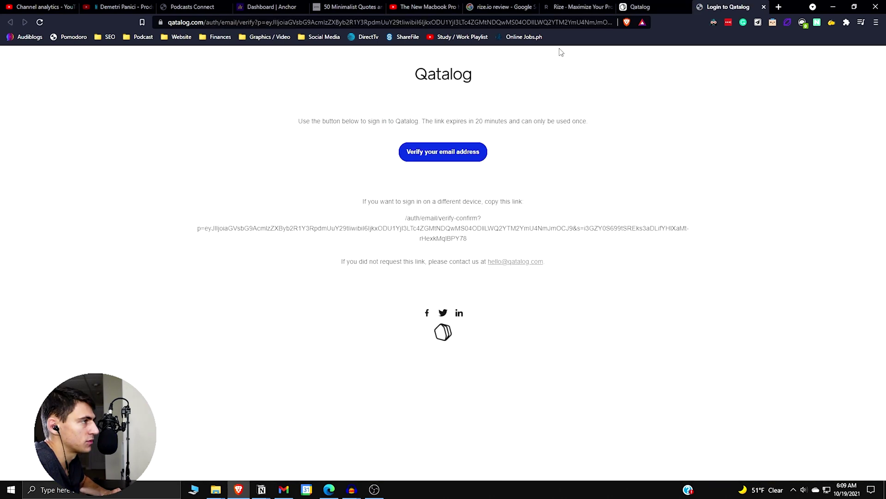
pyautogui.click(439, 157)
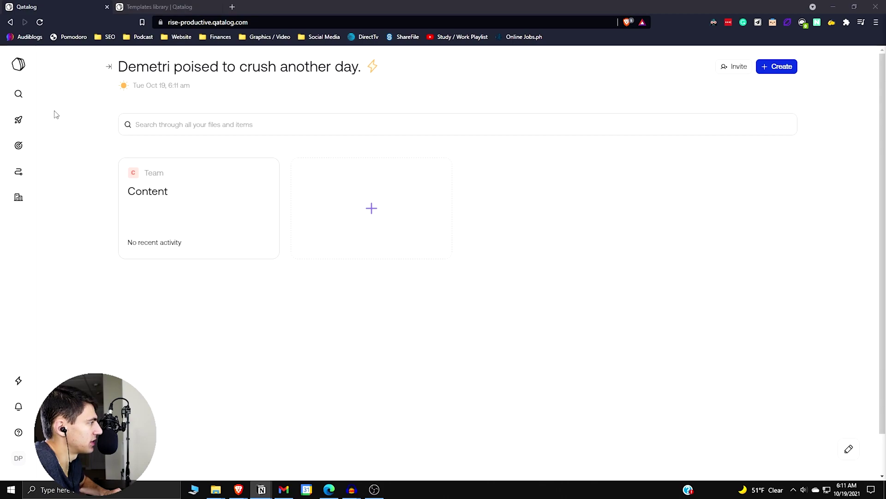
pyautogui.click(19, 197)
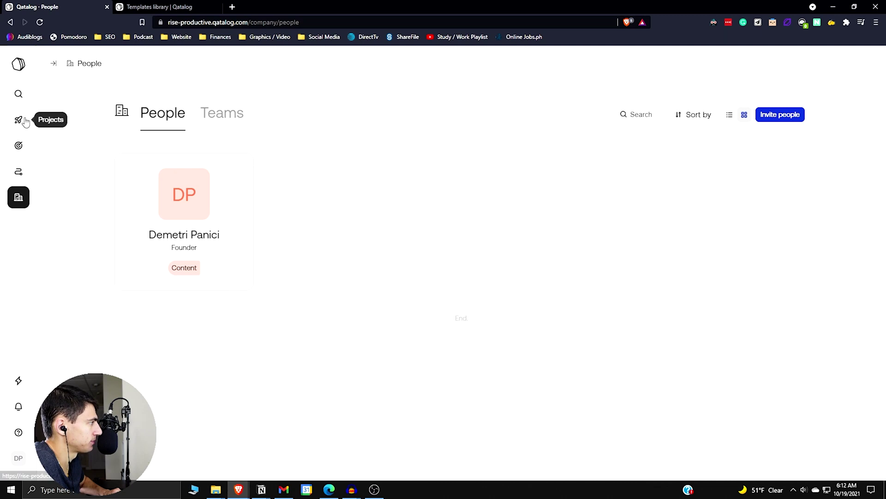
pyautogui.click(18, 94)
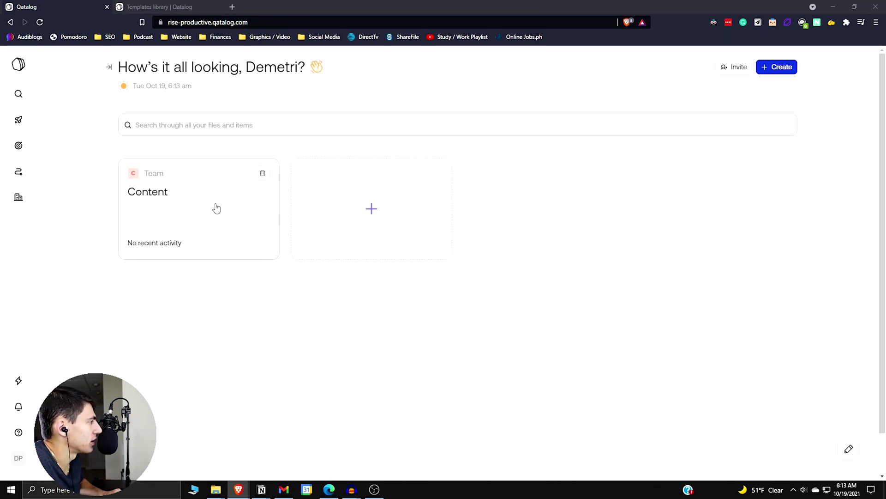
pyautogui.click(386, 227)
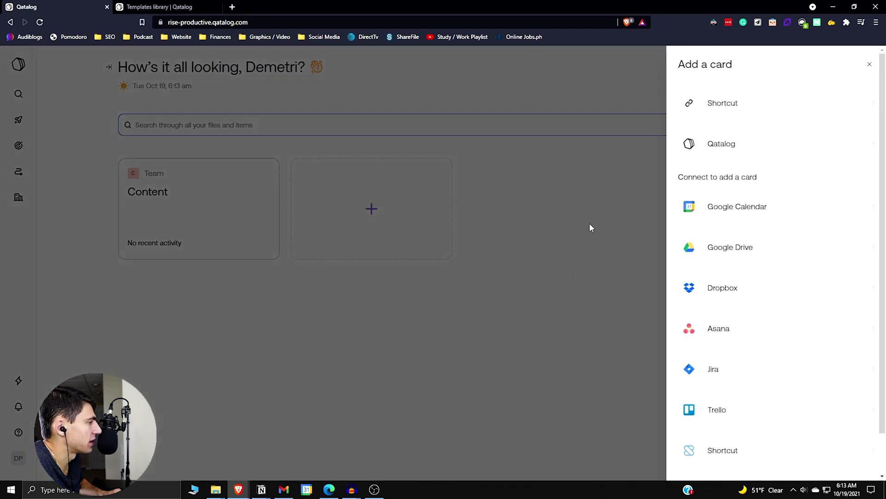
# Connect Google Calendar and set the card to show all of today's events
pyautogui.click(758, 207)
pyautogui.click(758, 98)
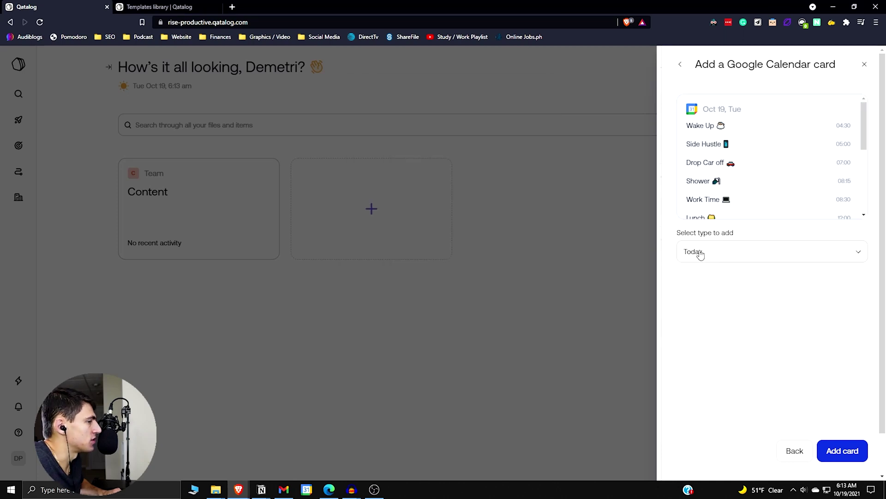
pyautogui.click(701, 256)
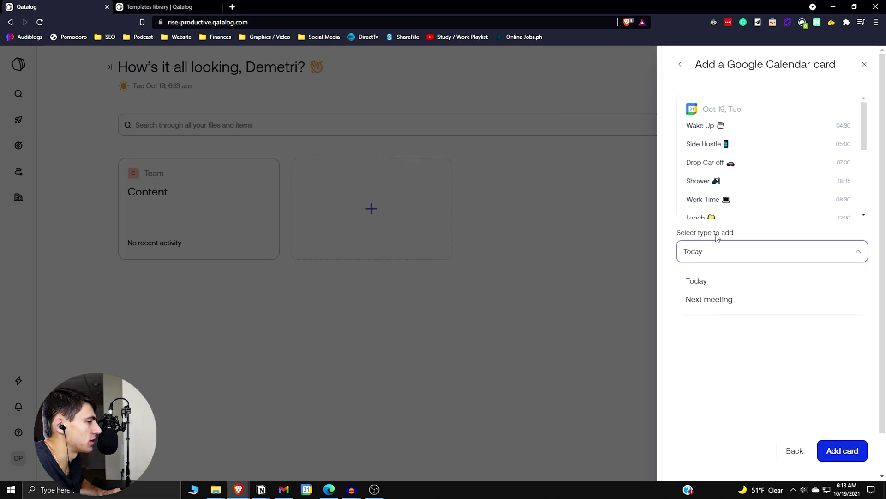
pyautogui.click(729, 302)
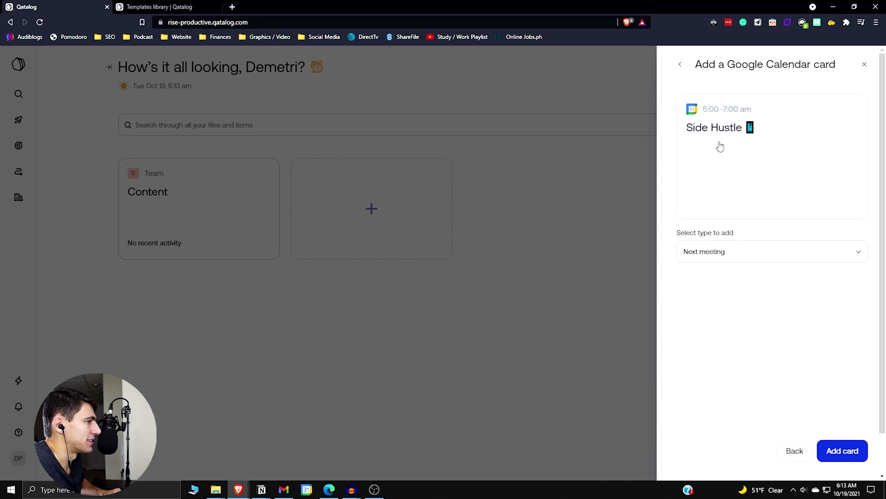
pyautogui.click(745, 252)
pyautogui.click(711, 279)
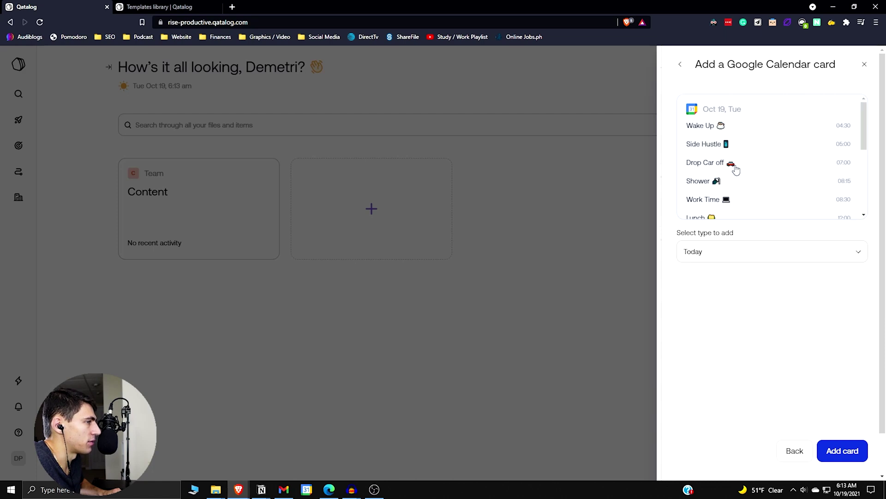
# Add the Today calendar card to the dashboard and check its Oct 19 events
pyautogui.scroll(-4, 766, 164)
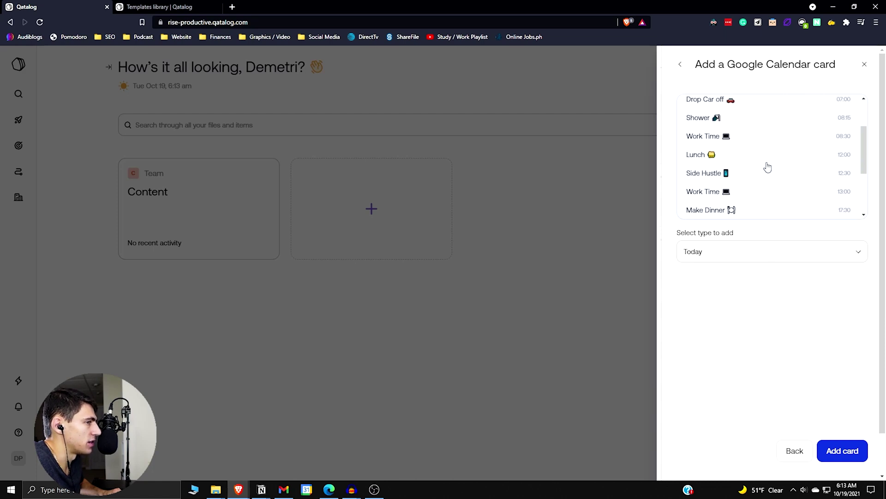
pyautogui.click(854, 452)
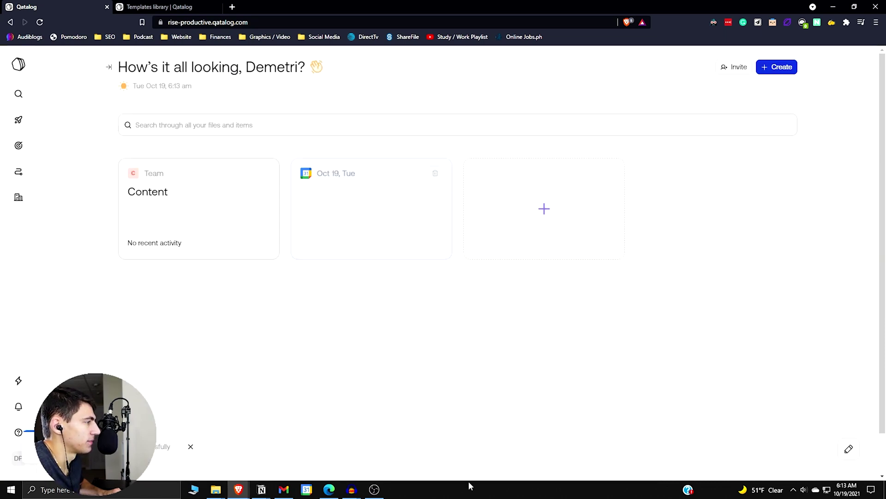
pyautogui.scroll(-4, 421, 219)
pyautogui.scroll(4, 422, 224)
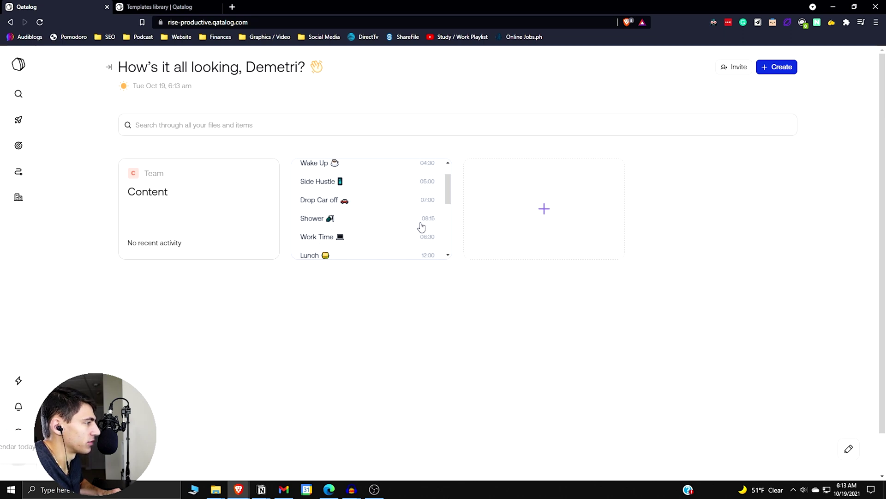
pyautogui.click(530, 206)
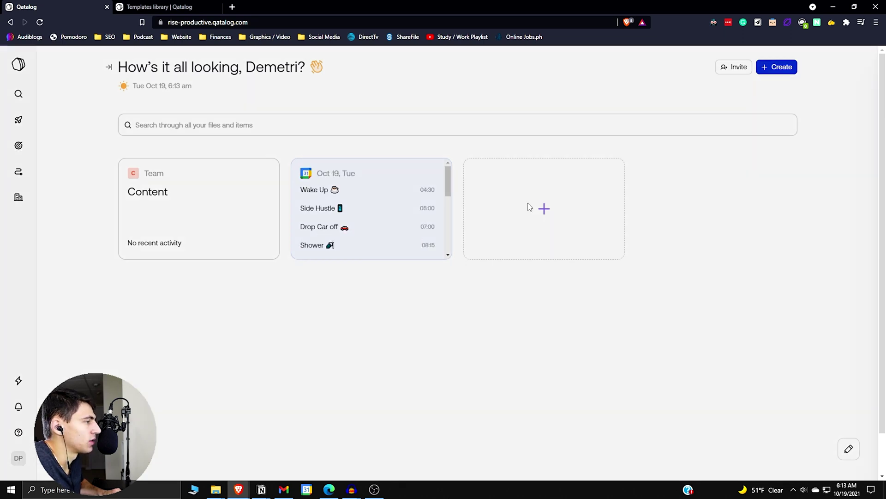
# Connect Google Drive for a My Drive folder card, granting all Drive permissions
pyautogui.click(738, 276)
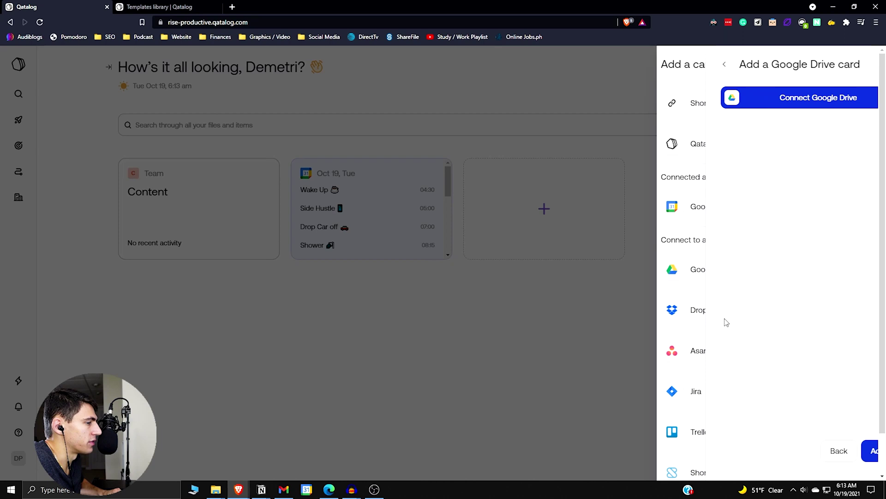
pyautogui.click(776, 113)
pyautogui.click(522, 215)
pyautogui.click(521, 247)
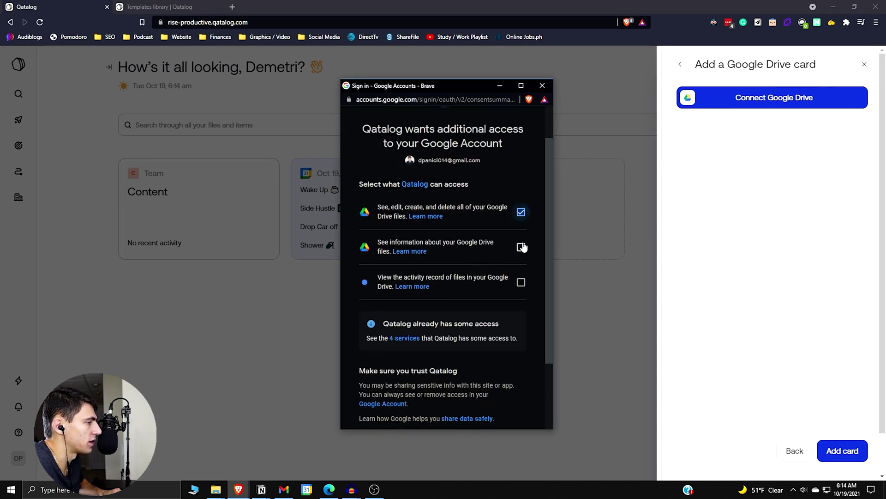
pyautogui.click(520, 282)
pyautogui.scroll(-2, 508, 300)
pyautogui.click(469, 367)
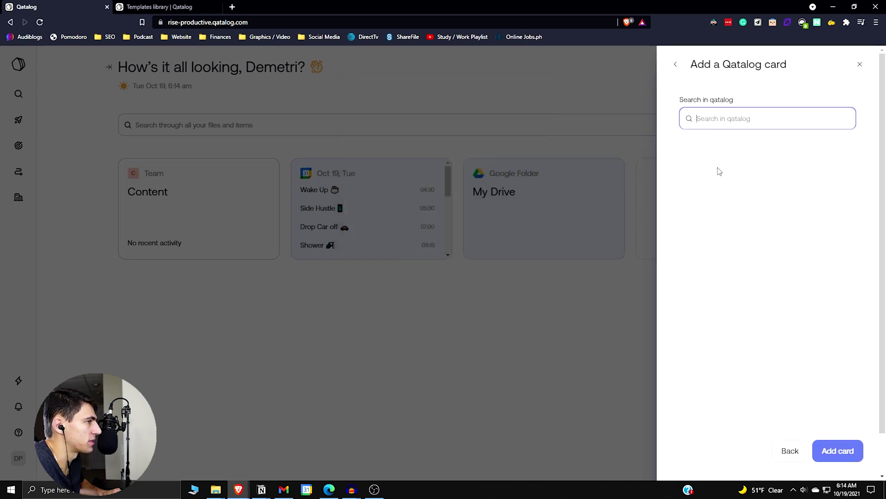
# Choose a shortcut card and load riseproductive.com in a new tab for its link
pyautogui.click(677, 65)
pyautogui.click(726, 92)
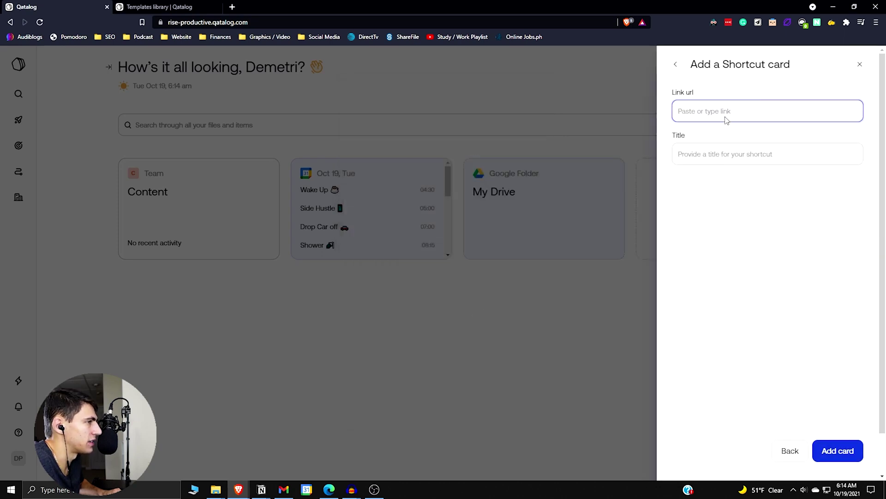
pyautogui.click(232, 7)
pyautogui.write('riseproductive.com')
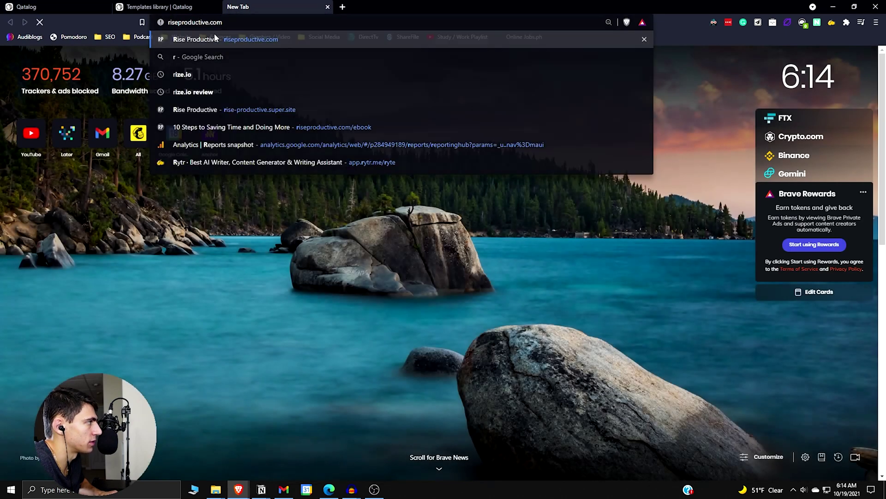
pyautogui.press('Return')
pyautogui.hotkey('ctrl', 'shift', 'Tab')
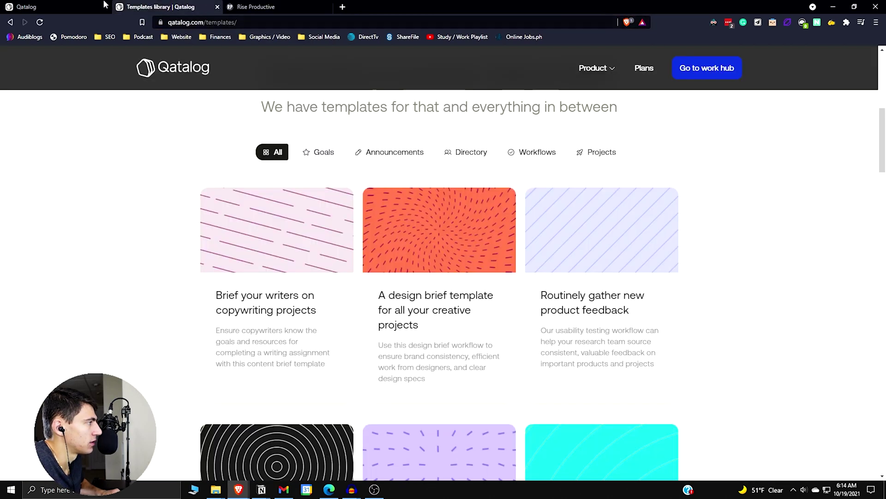
pyautogui.hotkey('ctrl', 'shift', 'Tab')
# Give the shortcut card the riseproductive.com link and the title 'Rise'
pyautogui.click(722, 110)
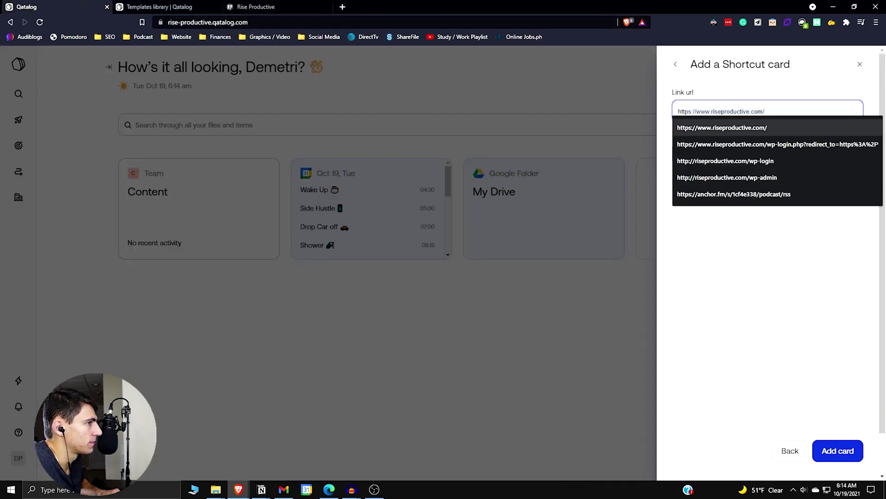
pyautogui.click(734, 121)
pyautogui.click(706, 152)
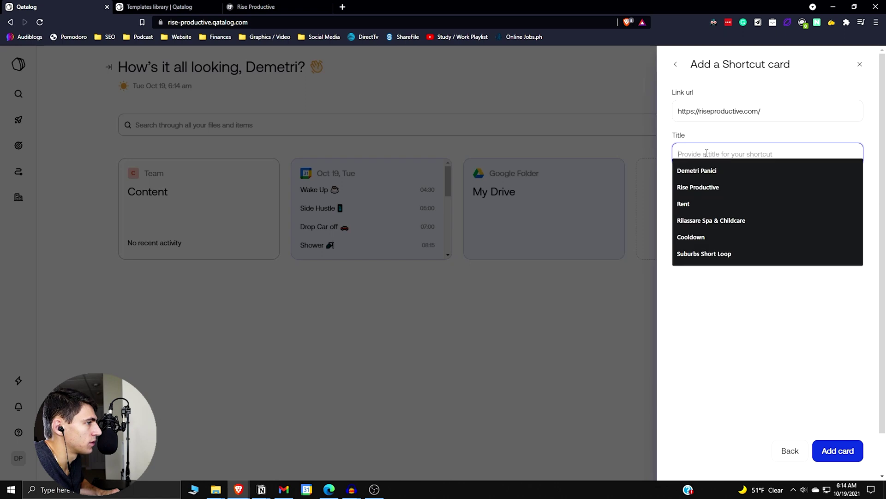
pyautogui.write('Rise')
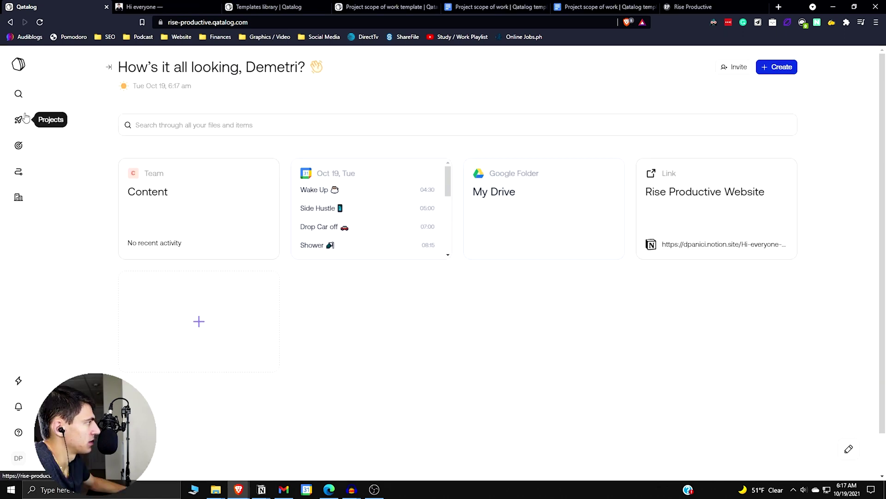
pyautogui.click(21, 119)
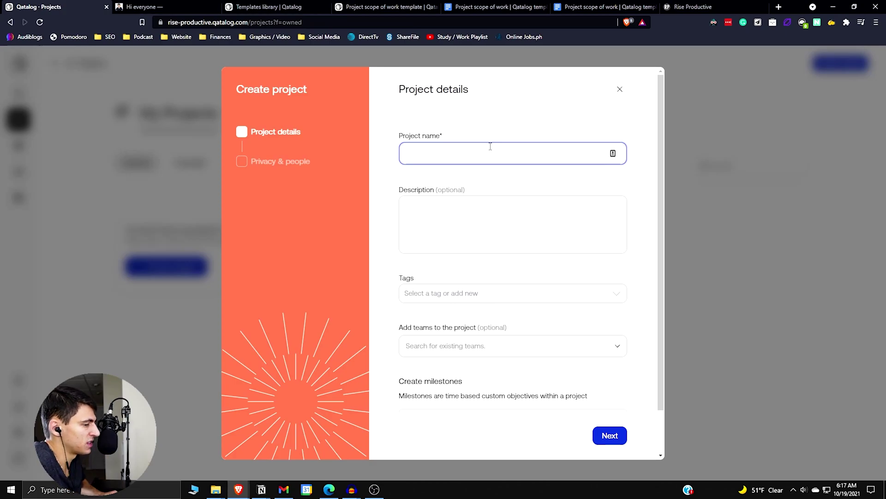
# Name the project 'Notion Skillshare Course', add a description and create a Notion tag
pyautogui.write('Notion Skillshare Course')
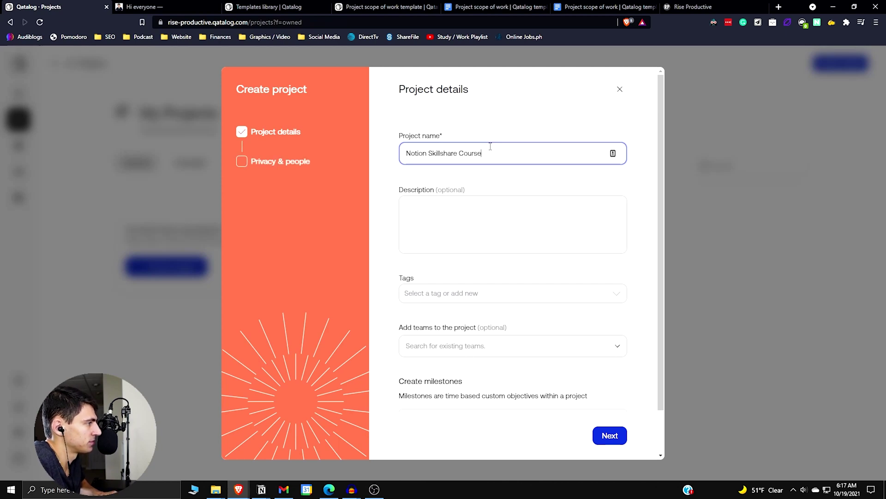
pyautogui.press('Tab')
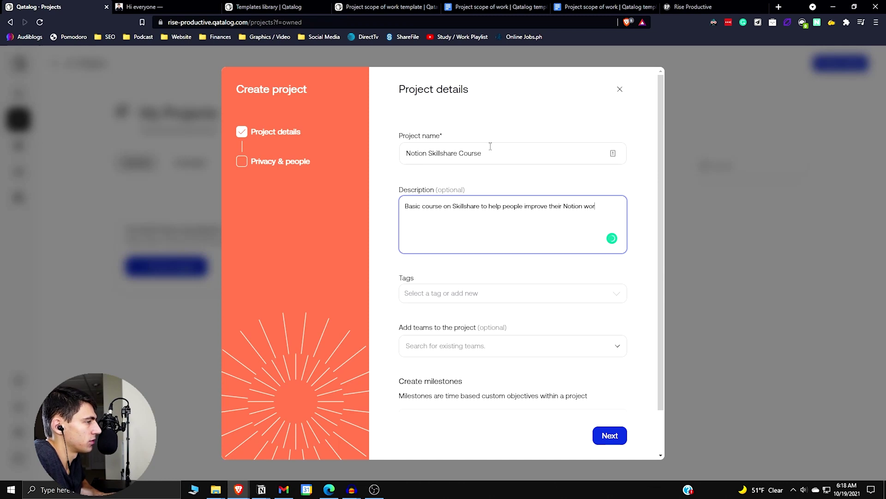
pyautogui.click(468, 291)
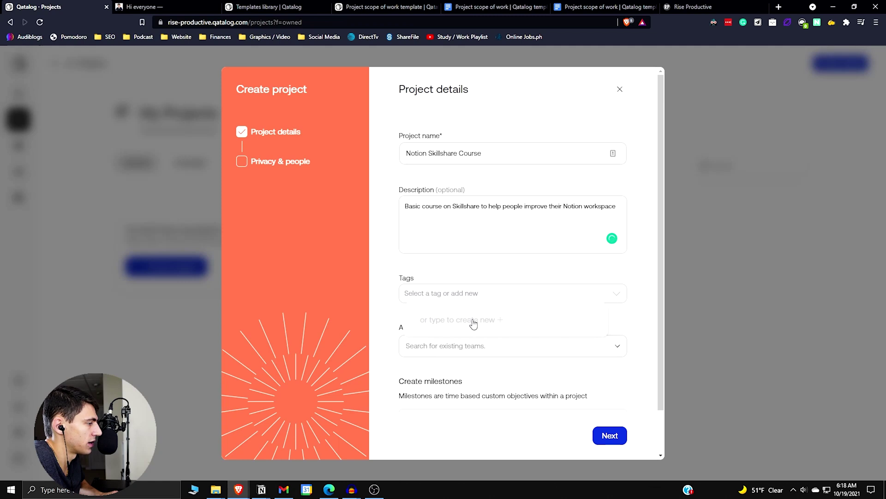
pyautogui.write('N')
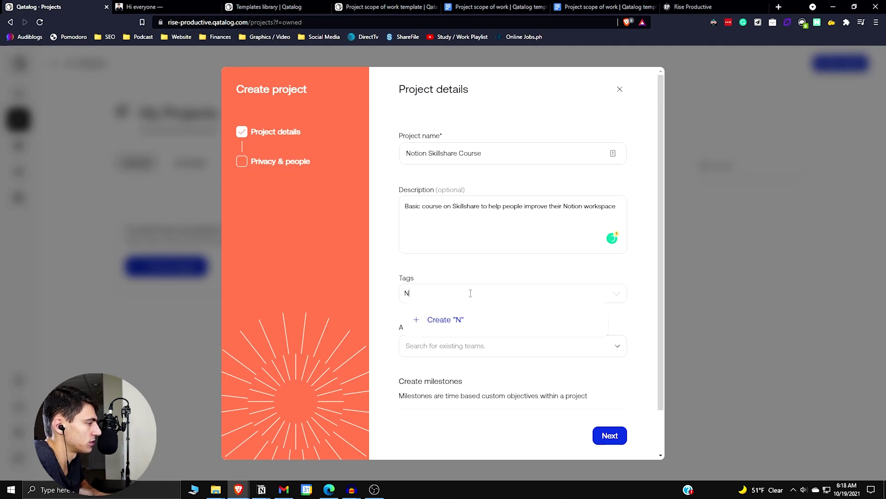
pyautogui.write('otion')
pyautogui.press('Return')
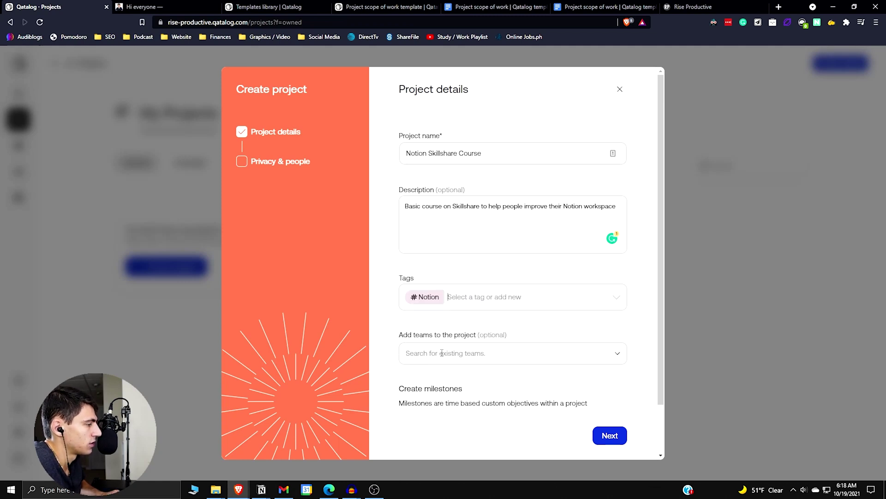
# Assign the Content team to the project and add a first milestone
pyautogui.click(442, 353)
pyautogui.click(455, 388)
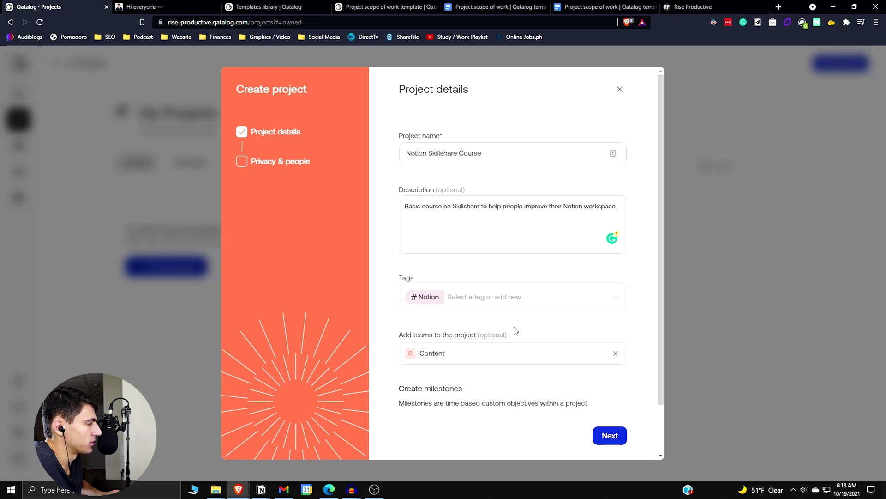
pyautogui.scroll(-1, 510, 351)
pyautogui.click(509, 367)
pyautogui.scroll(-1, 510, 360)
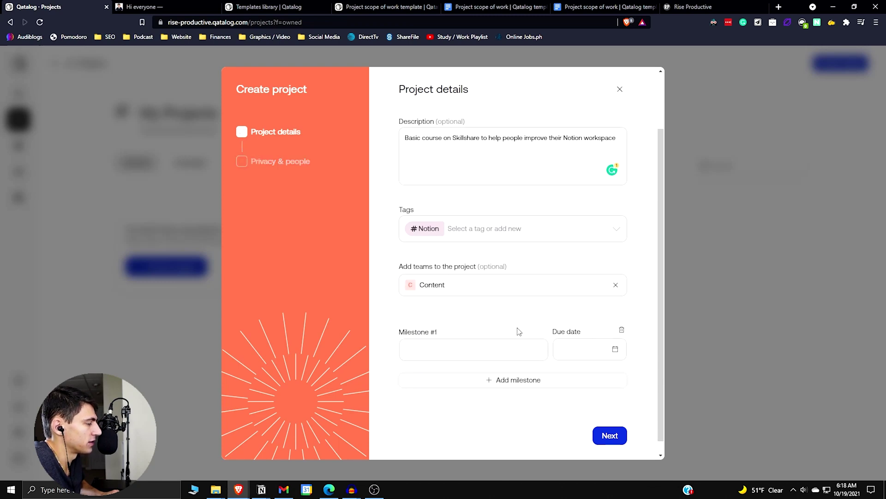
# Arrange the first three milestones as Brainstorming, Scripting and Recording
pyautogui.click(491, 339)
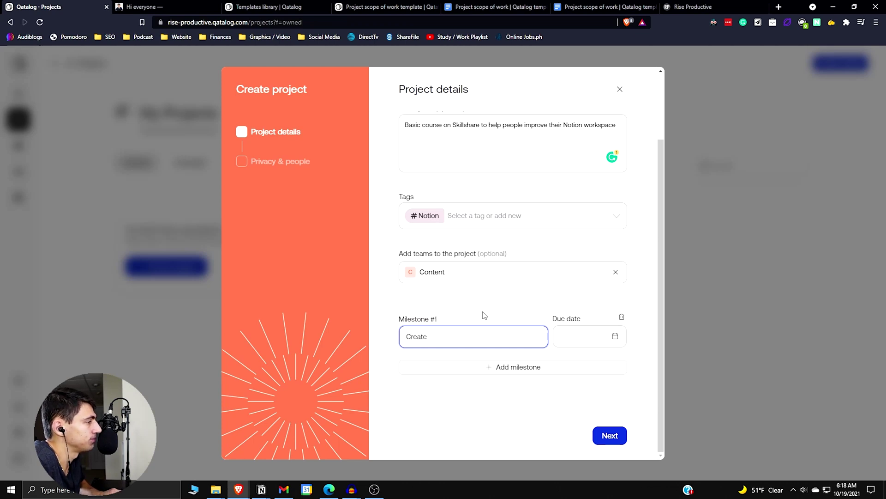
pyautogui.hotkey('ctrl', 'BackSpace')
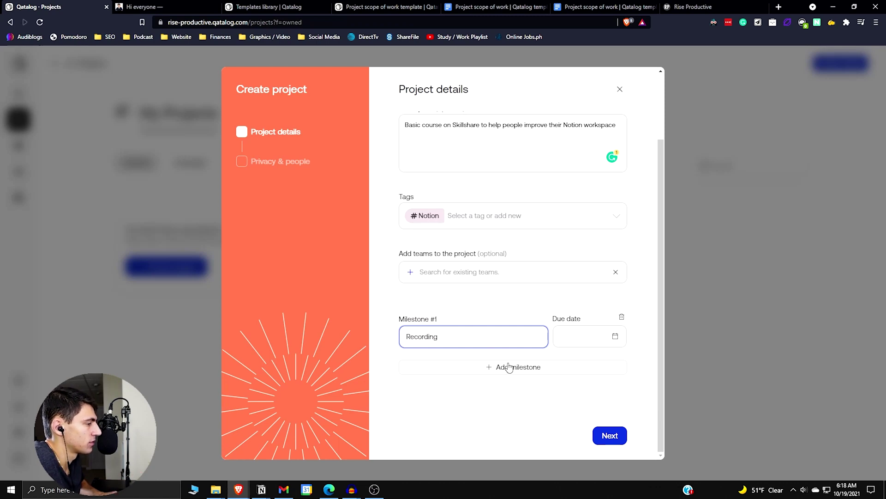
pyautogui.click(491, 367)
pyautogui.click(443, 382)
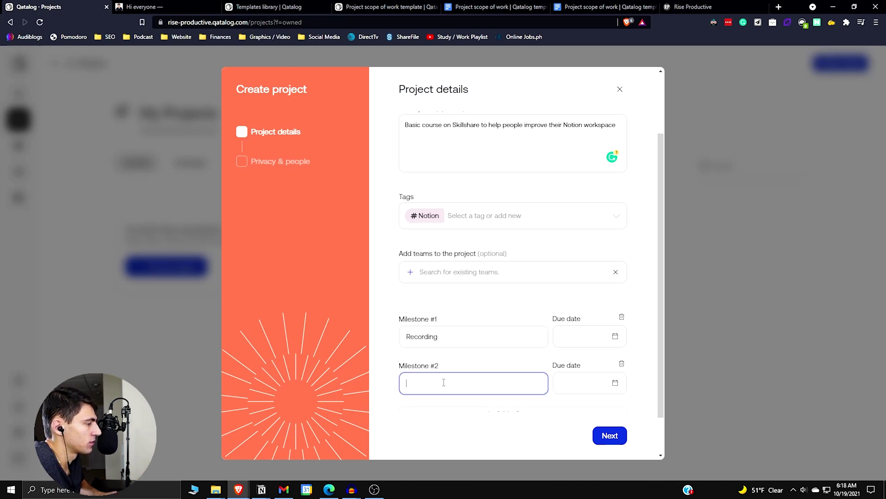
pyautogui.doubleClick(468, 343)
pyautogui.hotkey('ctrl', 'c')
pyautogui.press('BackSpace')
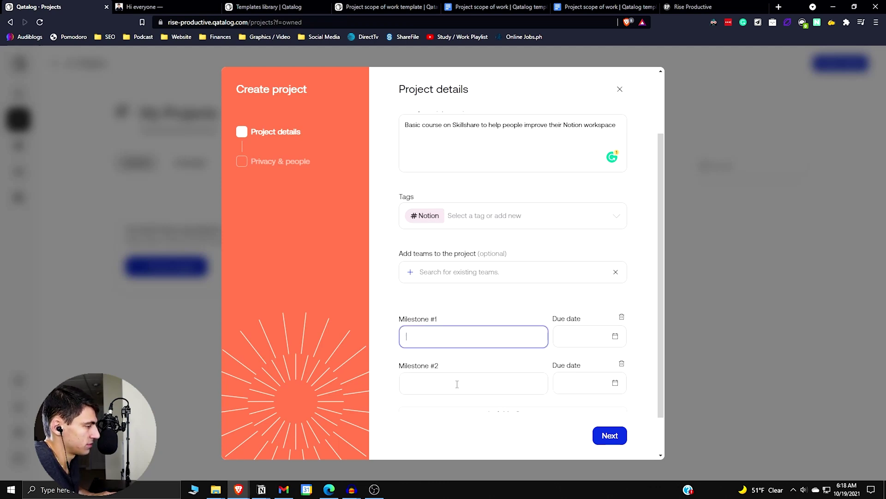
pyautogui.scroll(-1, 466, 370)
pyautogui.click(471, 367)
pyautogui.click(444, 384)
pyautogui.hotkey('ctrl', 'v')
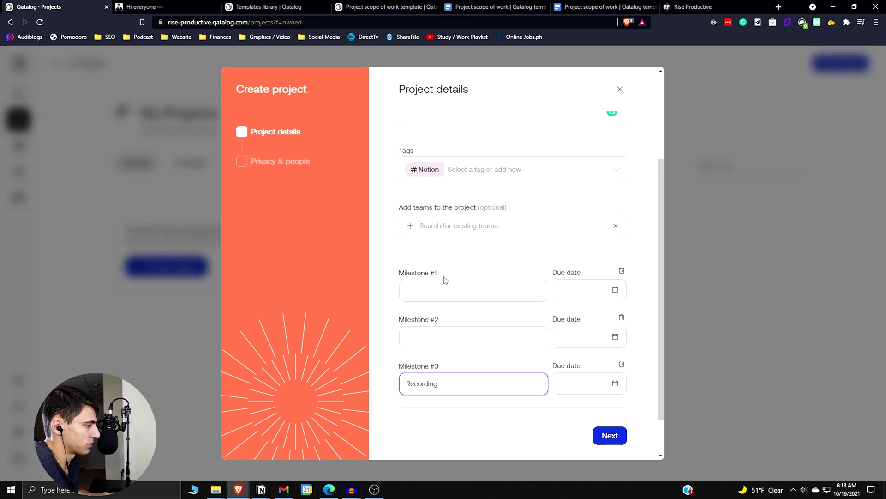
pyautogui.click(453, 287)
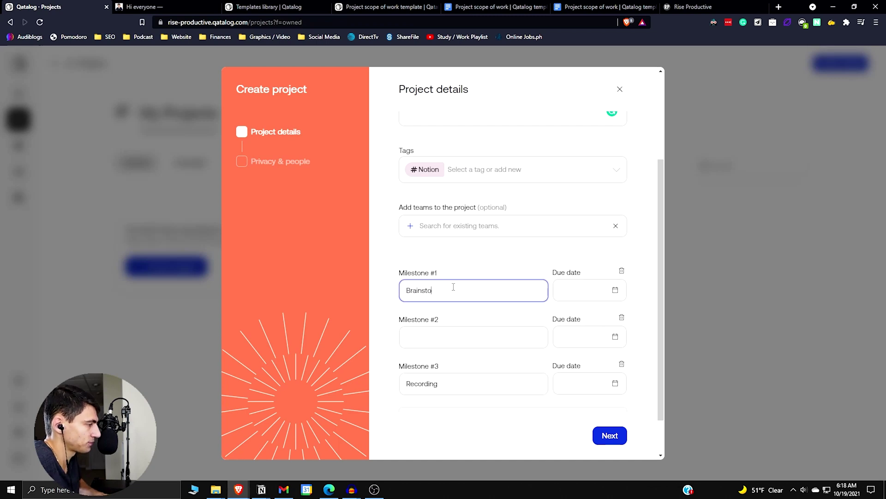
pyautogui.write('Brainstorming')
pyautogui.press('Tab')
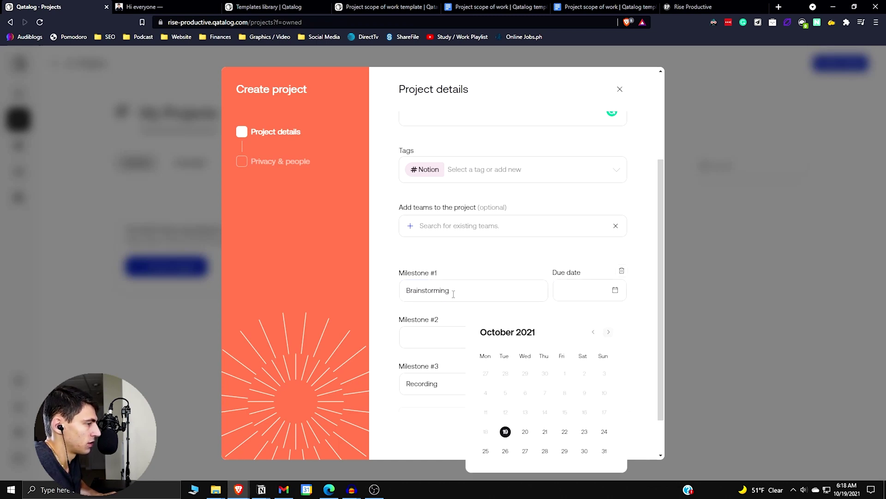
pyautogui.click(453, 294)
# Add the fourth and fifth milestones, Editing and Publishing
pyautogui.click(453, 328)
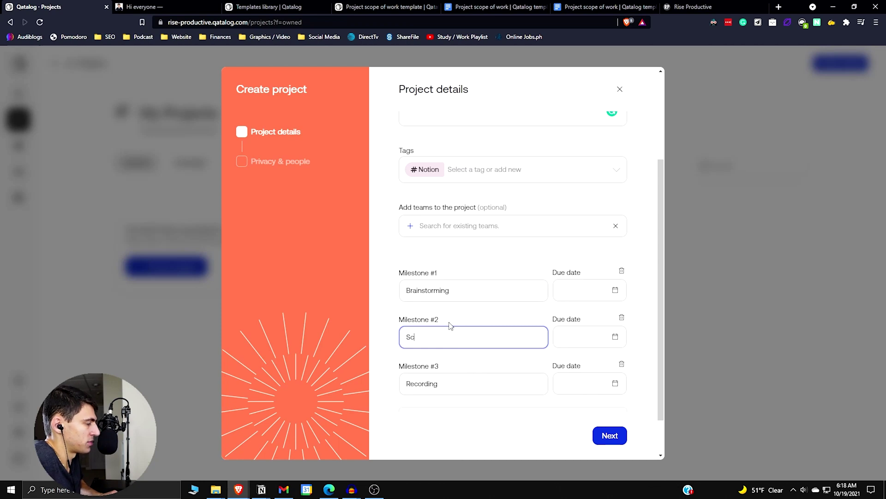
pyautogui.scroll(-1, 461, 320)
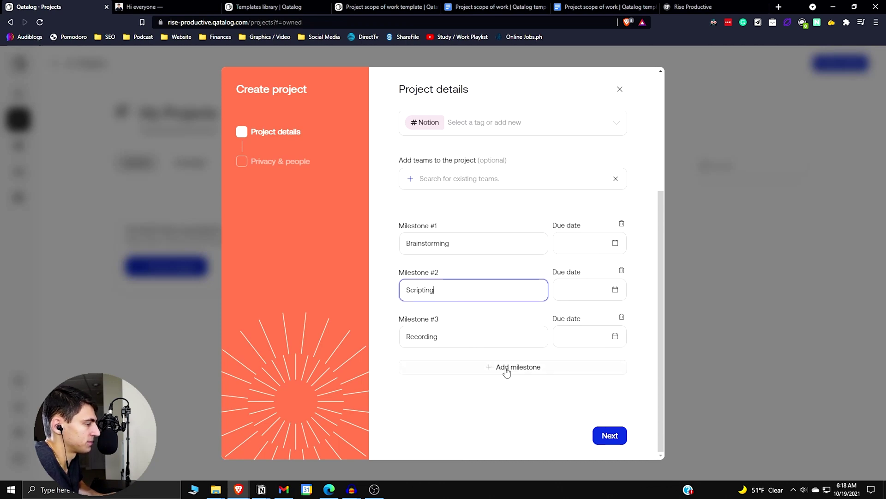
pyautogui.click(507, 369)
pyautogui.click(460, 382)
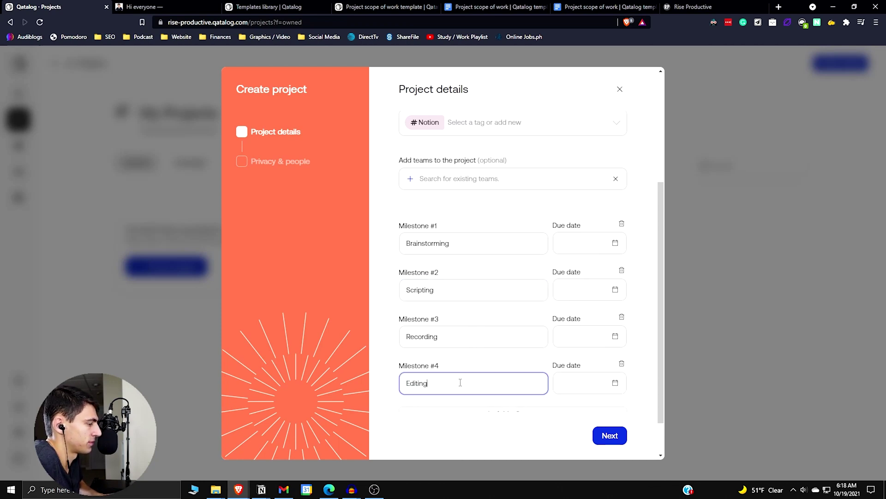
pyautogui.scroll(-1, 460, 382)
pyautogui.click(468, 368)
pyautogui.click(450, 378)
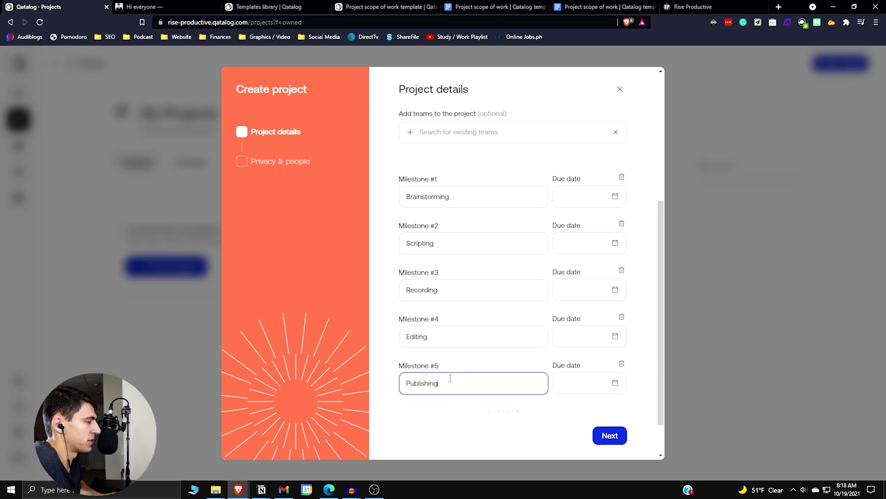
# Set due dates Oct 26, Nov 2 and Nov 9 for Brainstorming, Scripting and Recording
pyautogui.click(615, 196)
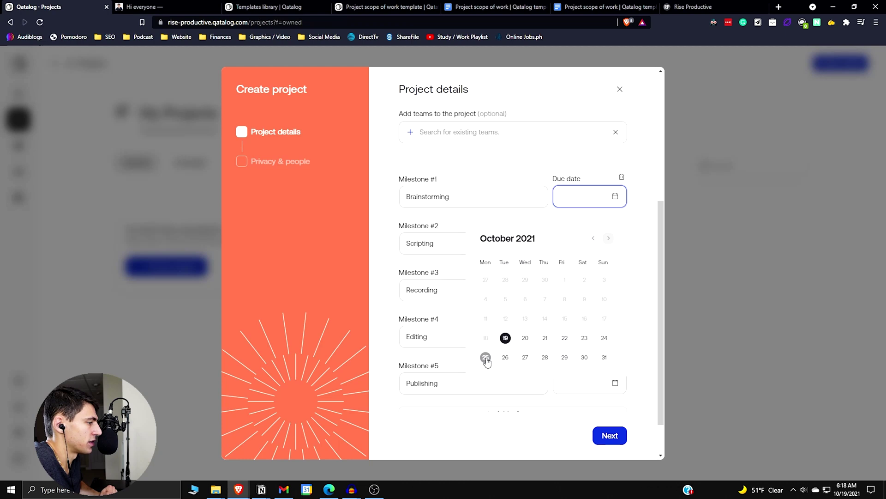
pyautogui.click(505, 357)
pyautogui.click(582, 248)
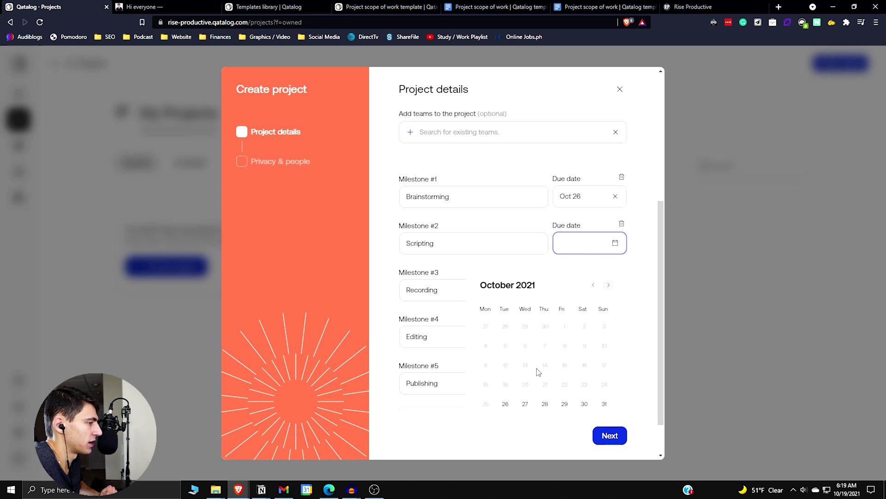
pyautogui.click(608, 285)
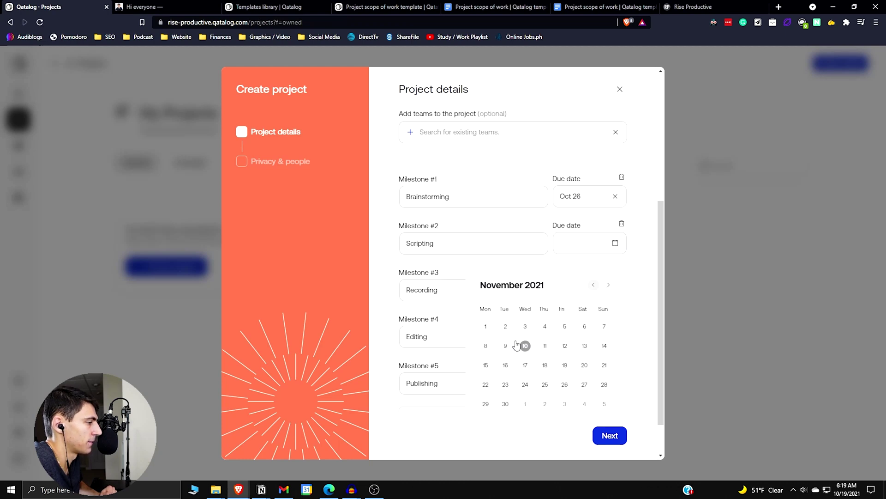
pyautogui.click(506, 326)
pyautogui.click(621, 291)
pyautogui.click(609, 331)
# Set Editing due Nov 16 and Publishing due Nov 23
pyautogui.click(505, 392)
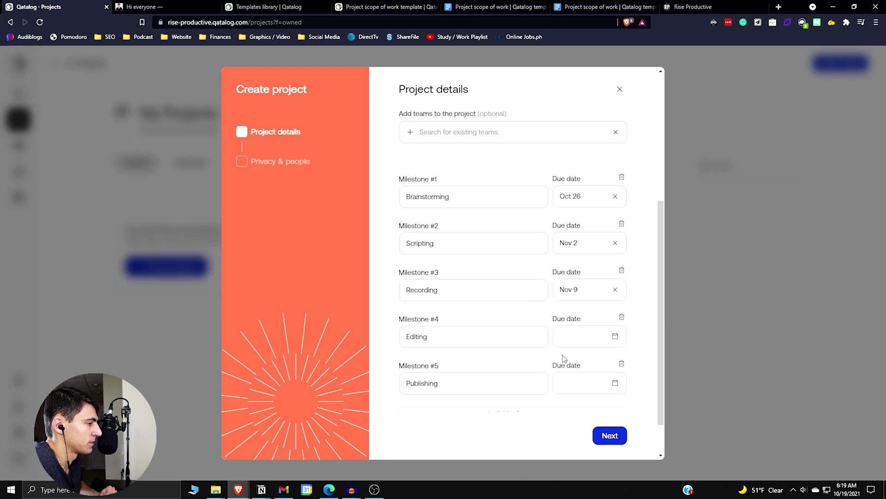
pyautogui.click(596, 336)
pyautogui.click(609, 180)
pyautogui.click(506, 259)
pyautogui.click(615, 382)
pyautogui.click(505, 325)
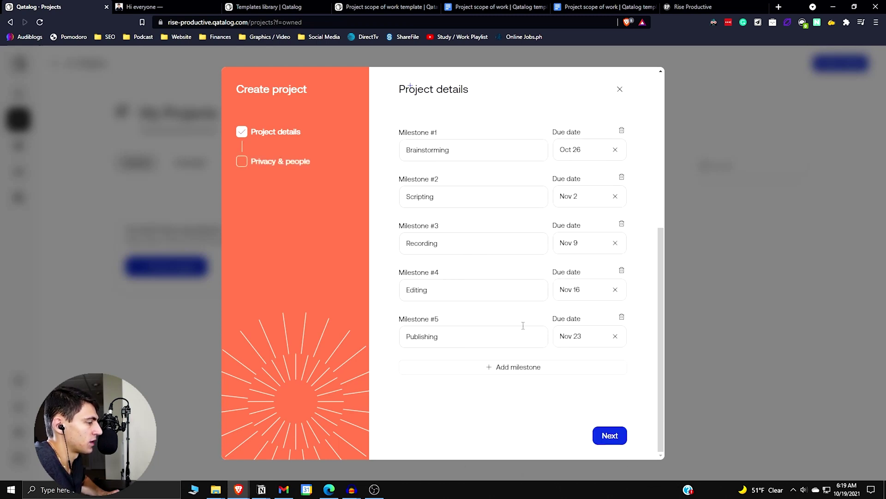
pyautogui.scroll(6, 523, 325)
# Add the Content team, leave privacy off with no extra people, and create the project
pyautogui.scroll(-3, 523, 325)
pyautogui.click(463, 218)
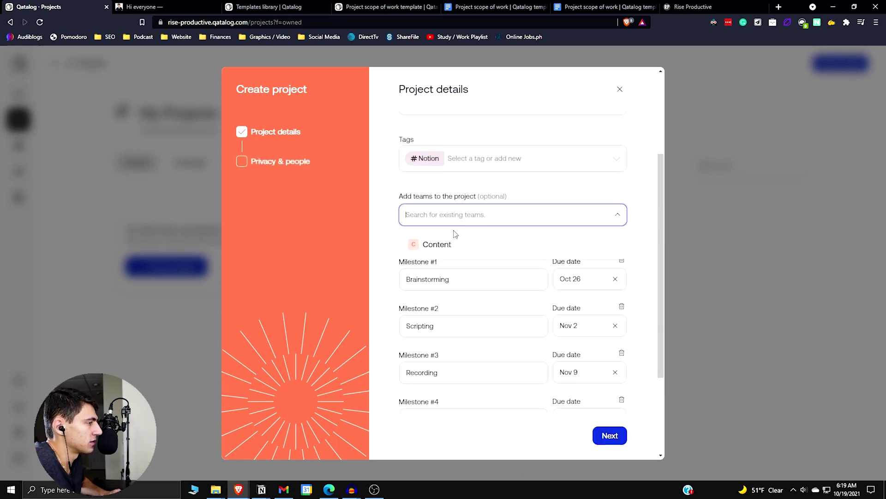
pyautogui.click(438, 245)
pyautogui.click(612, 435)
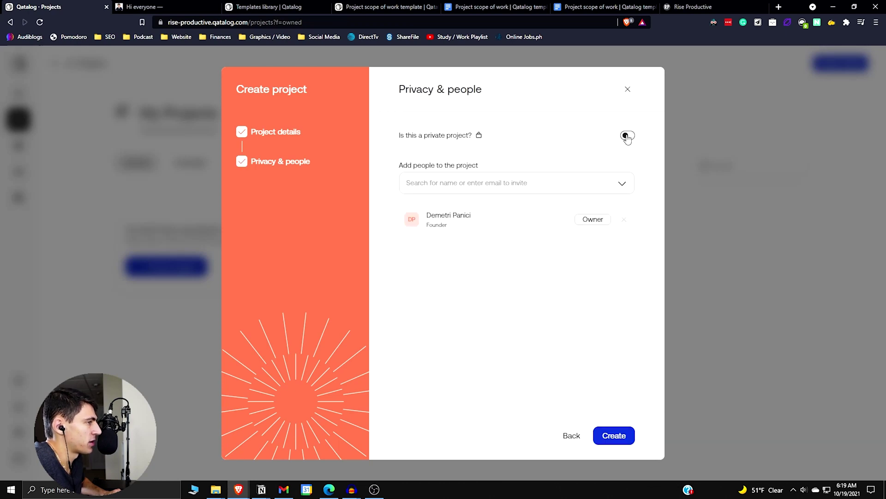
pyautogui.click(478, 185)
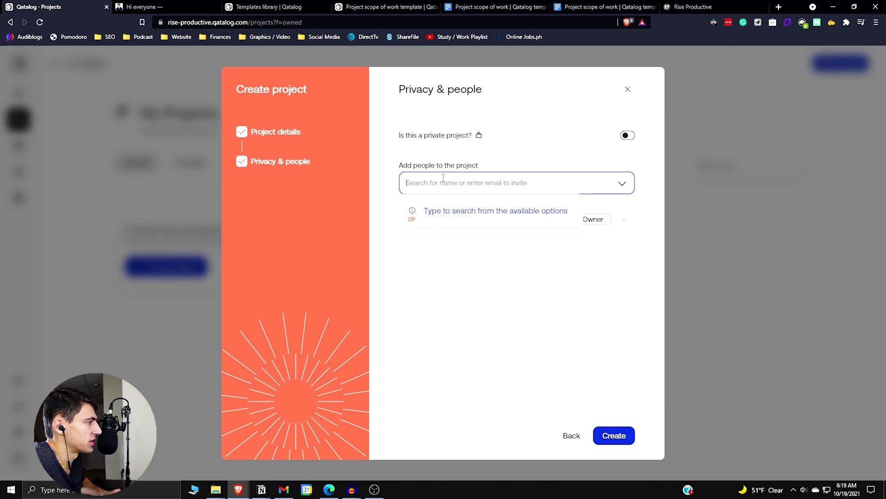
pyautogui.click(464, 321)
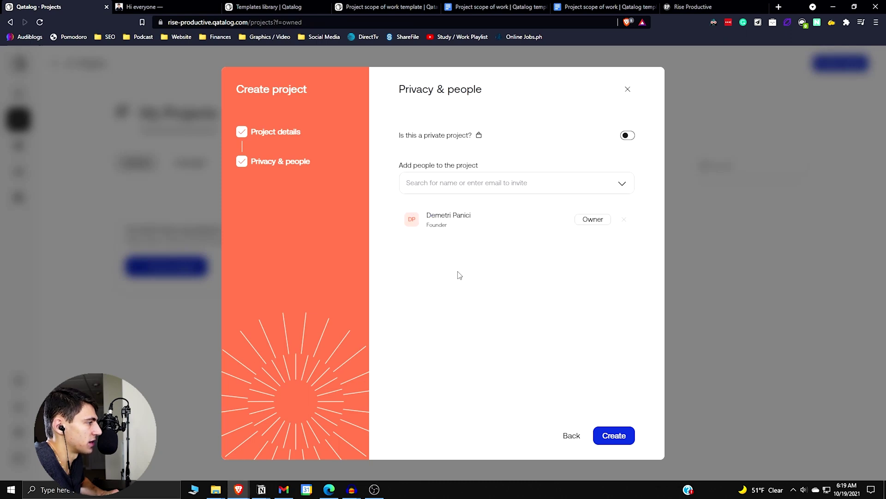
pyautogui.click(629, 436)
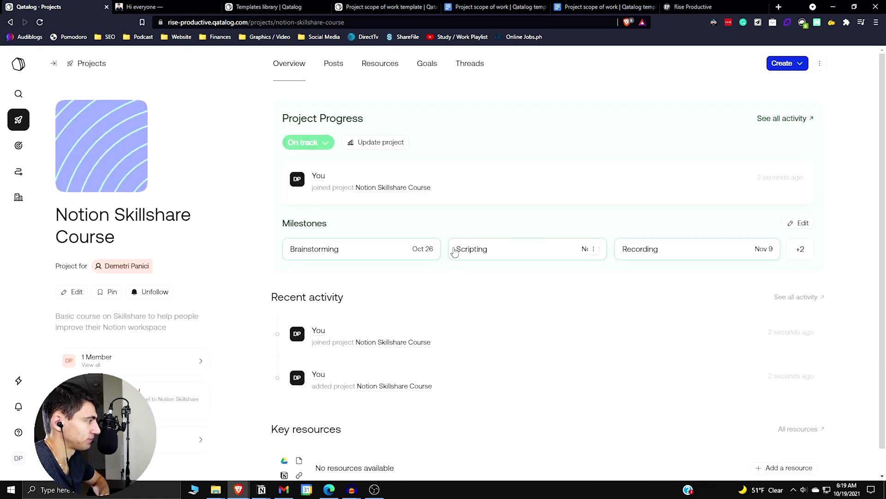
# Close the Add a resource panel without adding anything and pin Notion Skillshare Course
pyautogui.scroll(-1, 493, 350)
pyautogui.scroll(1, 492, 355)
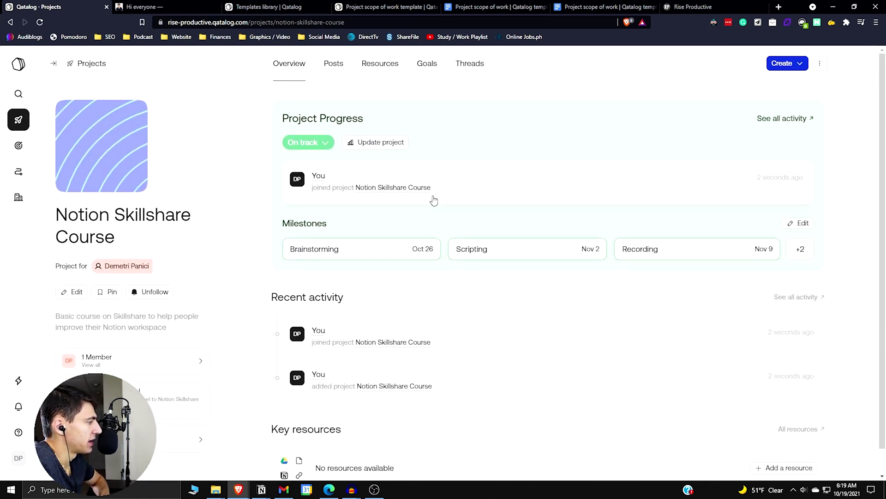
pyautogui.scroll(-1, 417, 340)
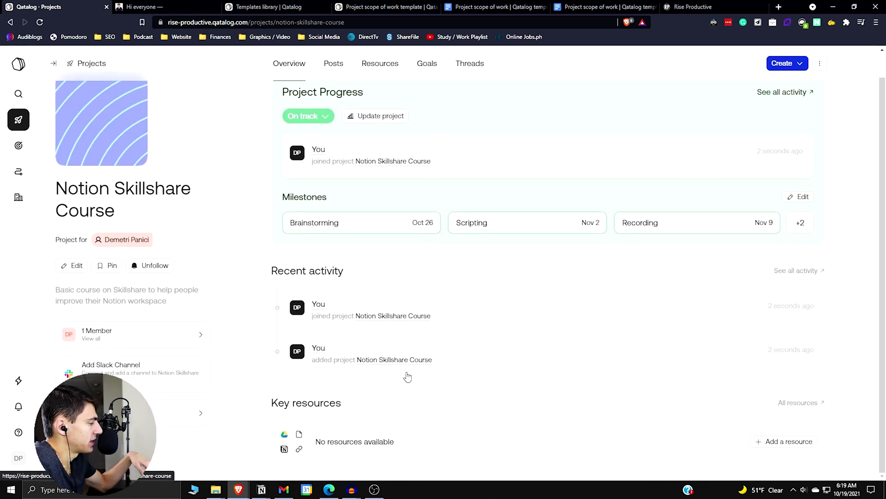
pyautogui.click(784, 443)
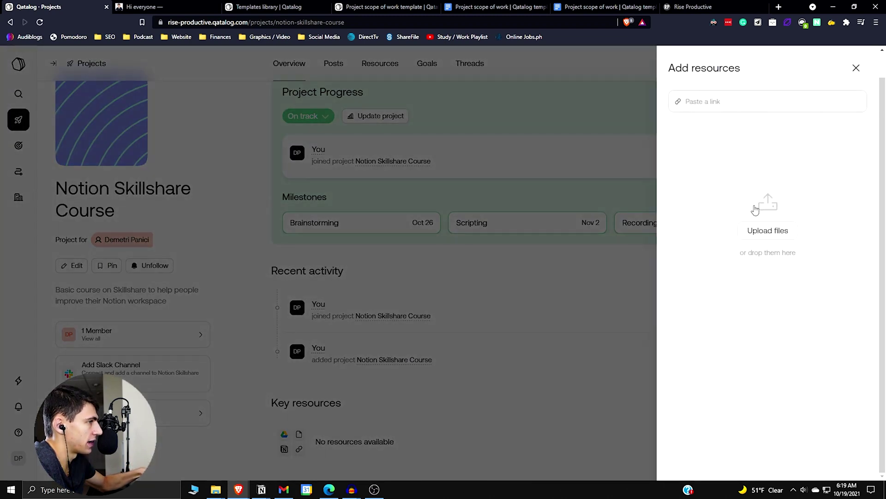
pyautogui.click(491, 393)
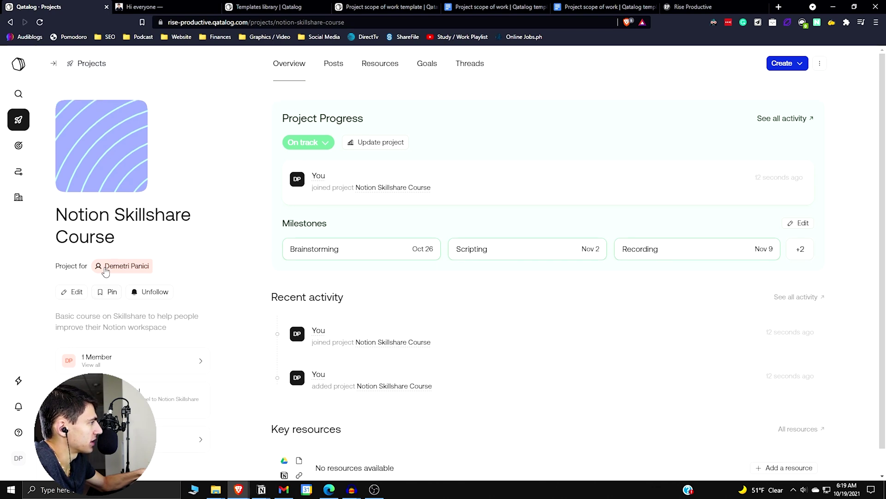
pyautogui.click(109, 298)
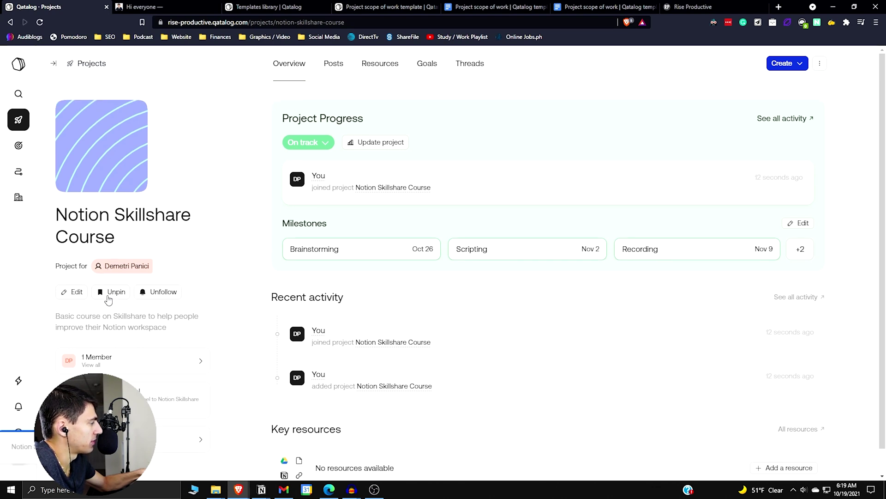
pyautogui.click(21, 68)
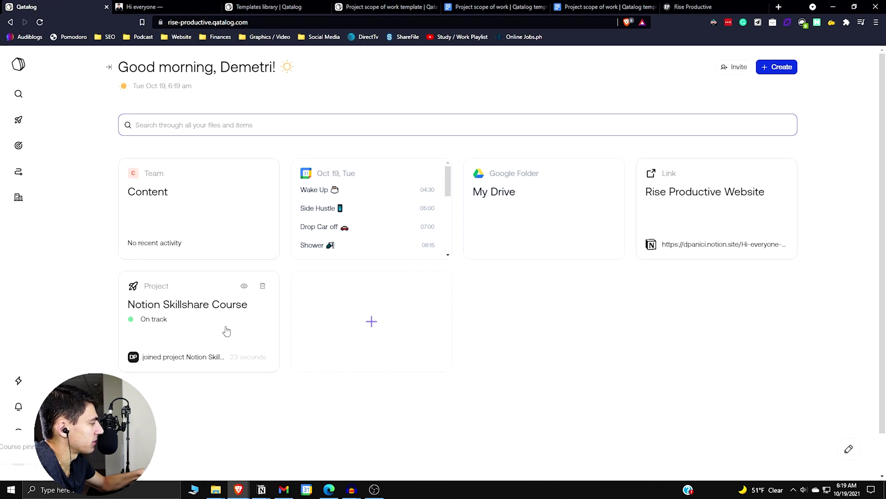
pyautogui.click(197, 342)
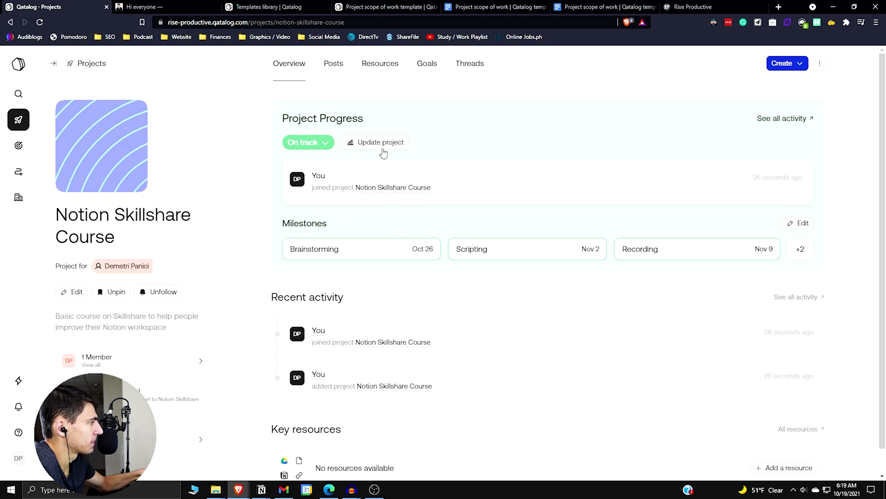
pyautogui.click(312, 142)
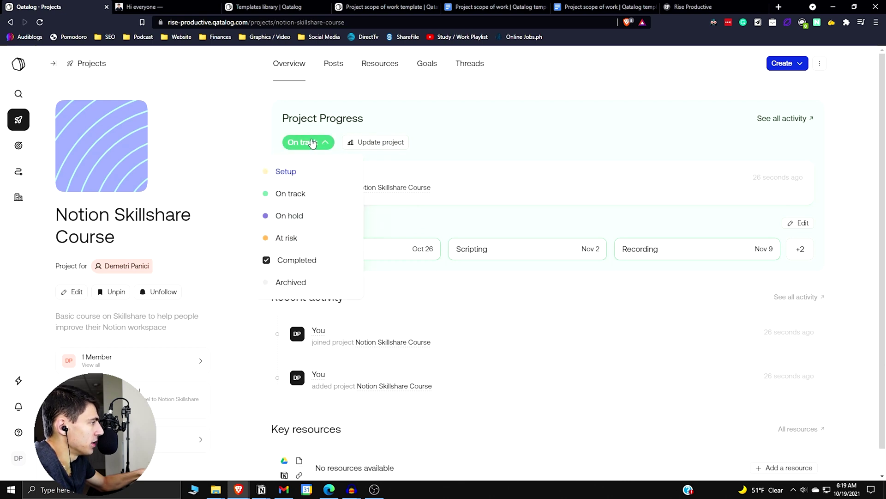
pyautogui.click(333, 124)
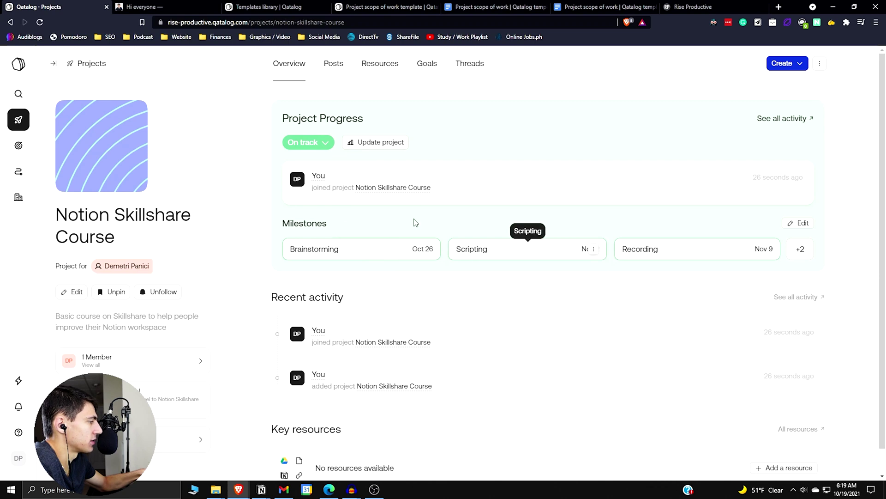
pyautogui.click(296, 148)
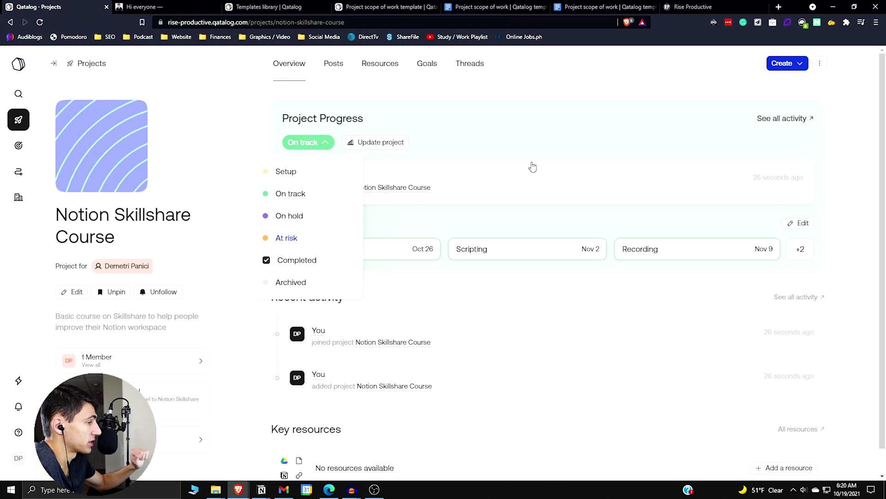
pyautogui.click(536, 140)
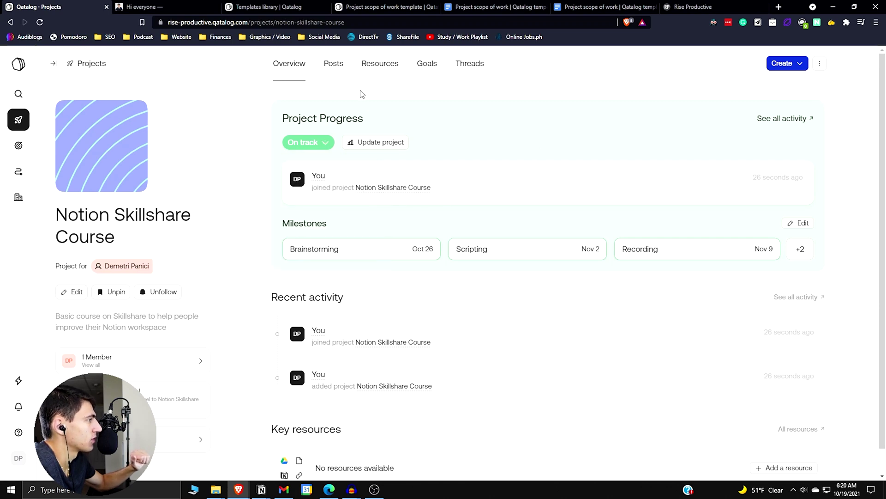
# Look over the project's integrations card and the list of available integrations
pyautogui.scroll(-1, 506, 304)
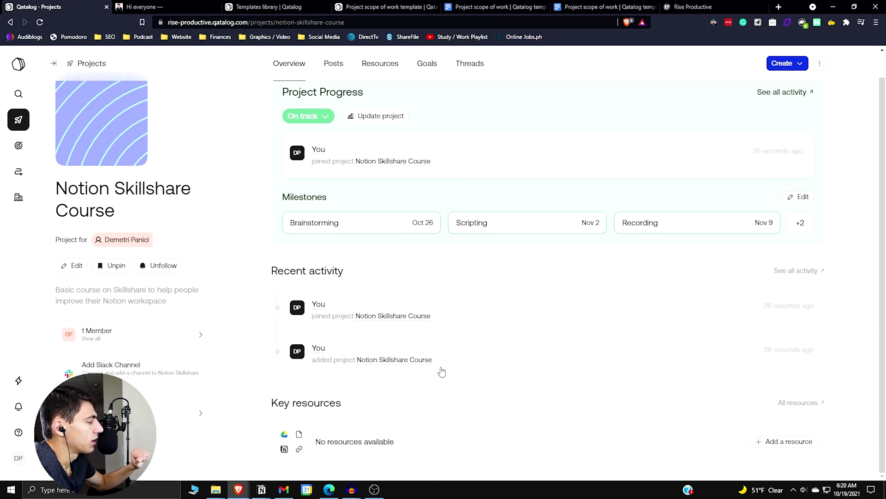
pyautogui.click(167, 410)
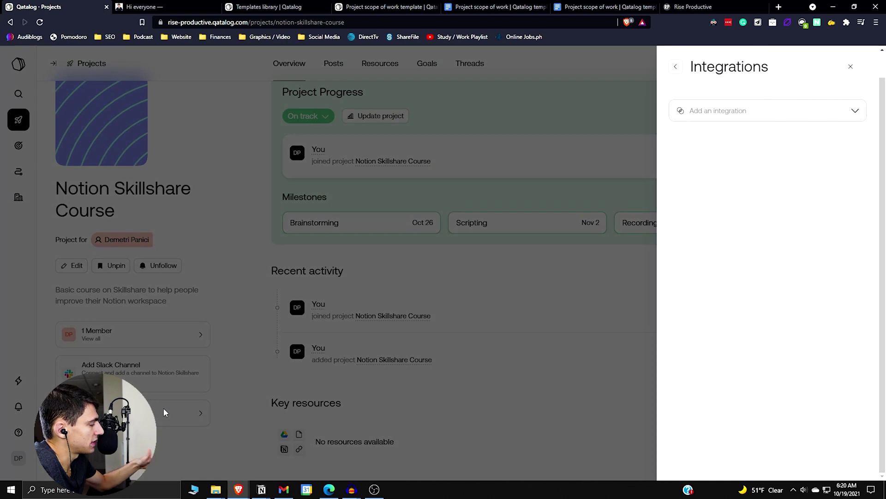
pyautogui.click(728, 113)
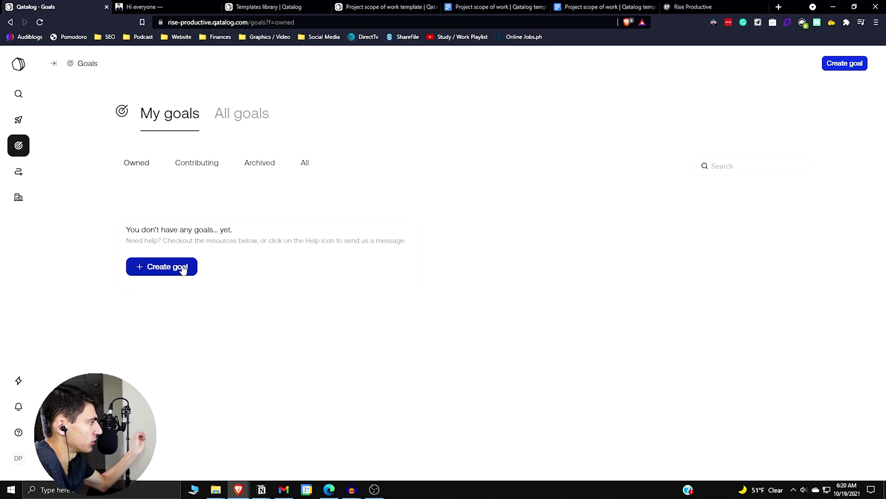
# Browse the Notion Skillshare Course project's Posts, Resources, Goals and Threads tabs, then start a new goal
pyautogui.click(17, 66)
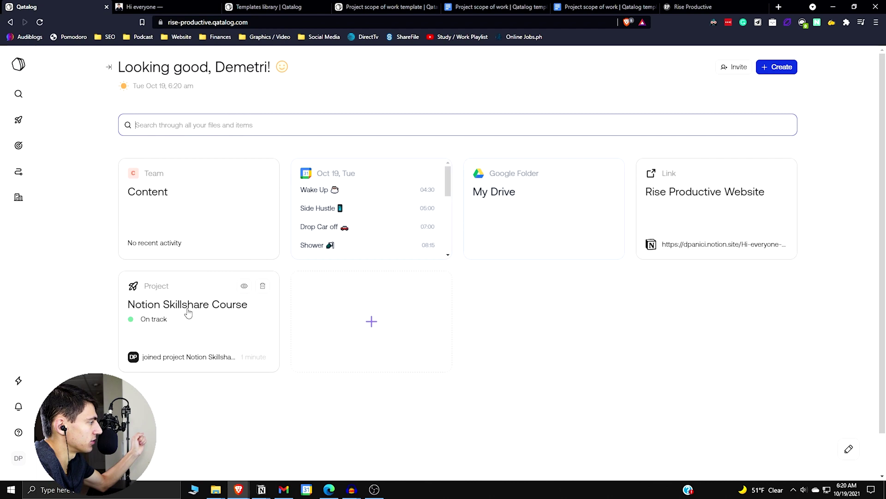
pyautogui.click(175, 308)
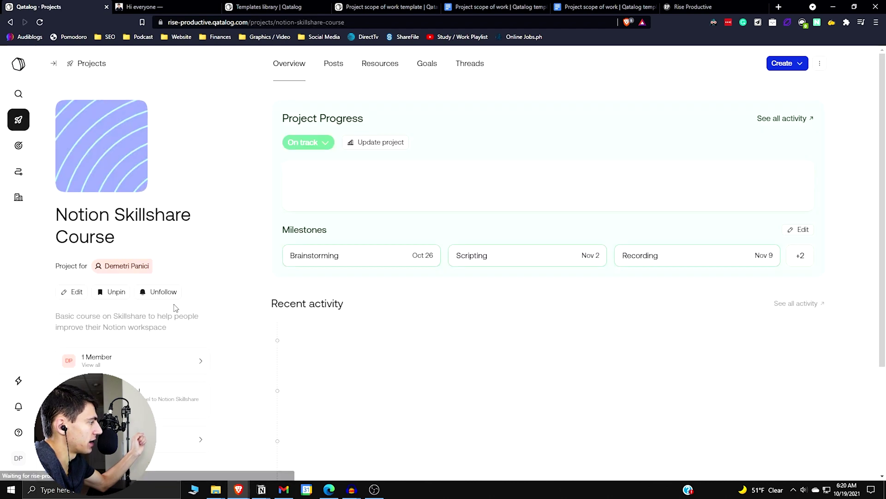
pyautogui.click(335, 70)
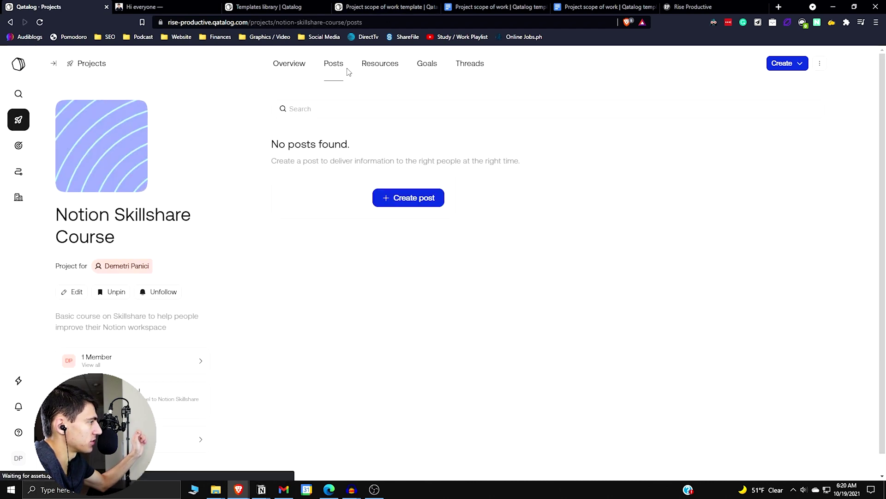
pyautogui.click(374, 72)
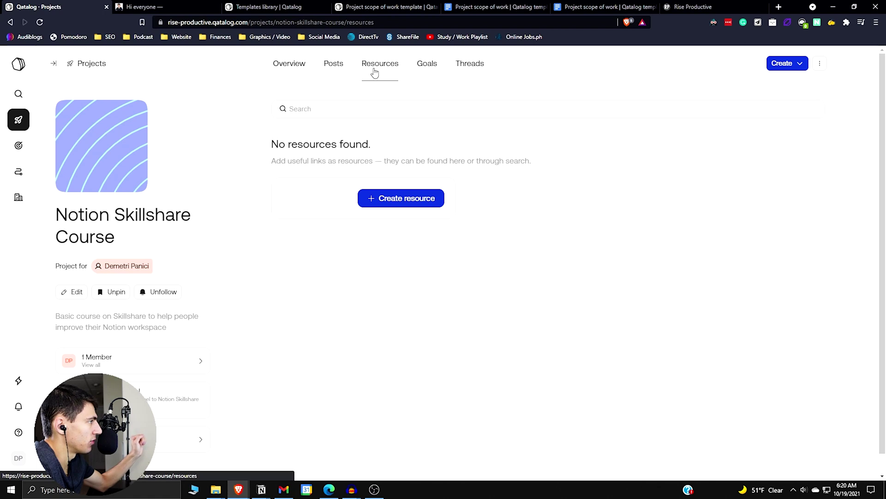
pyautogui.click(432, 69)
pyautogui.click(476, 67)
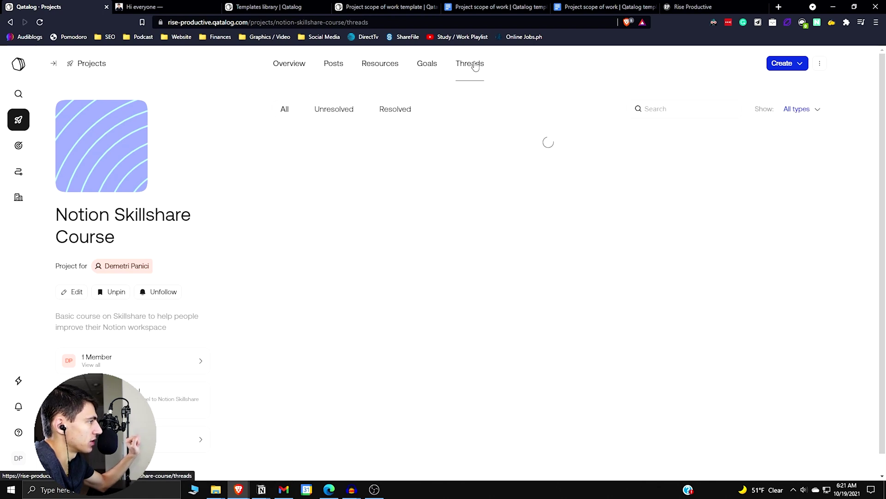
pyautogui.click(427, 67)
pyautogui.click(404, 194)
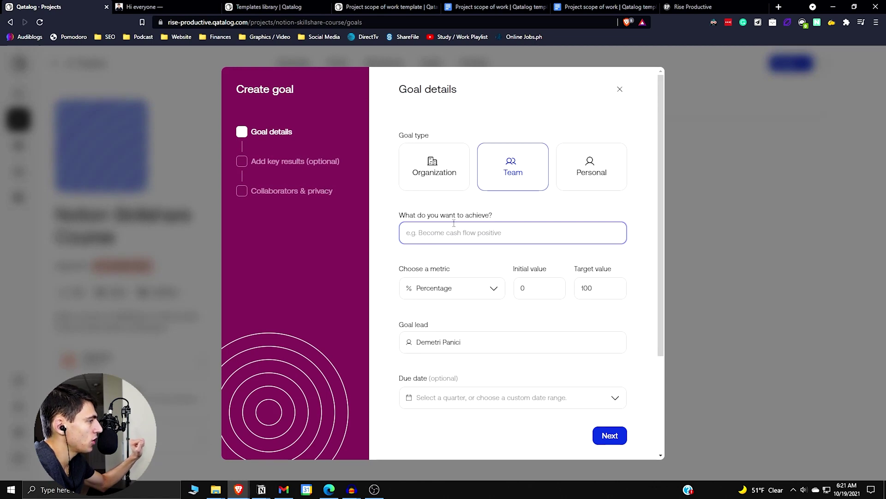
# Measure the goal in Currency with target 50 and name it 'Make Money on this Course'
pyautogui.click(457, 288)
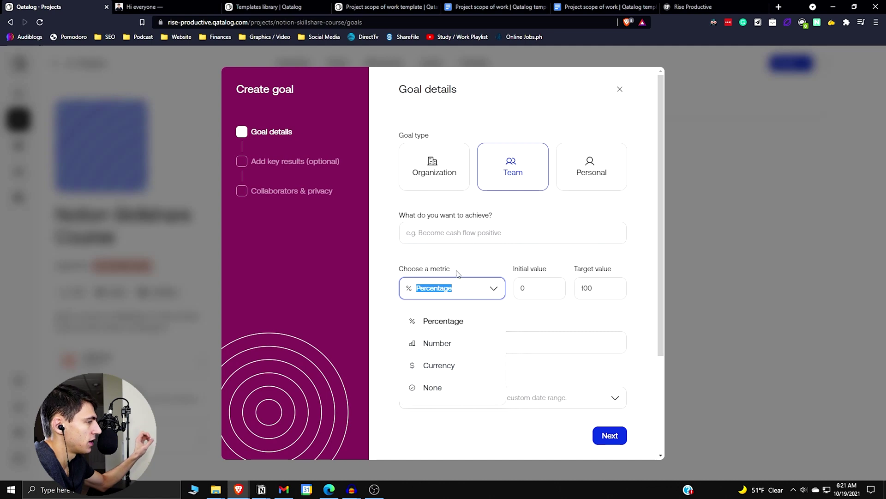
pyautogui.click(450, 366)
pyautogui.click(536, 290)
pyautogui.doubleClick(585, 289)
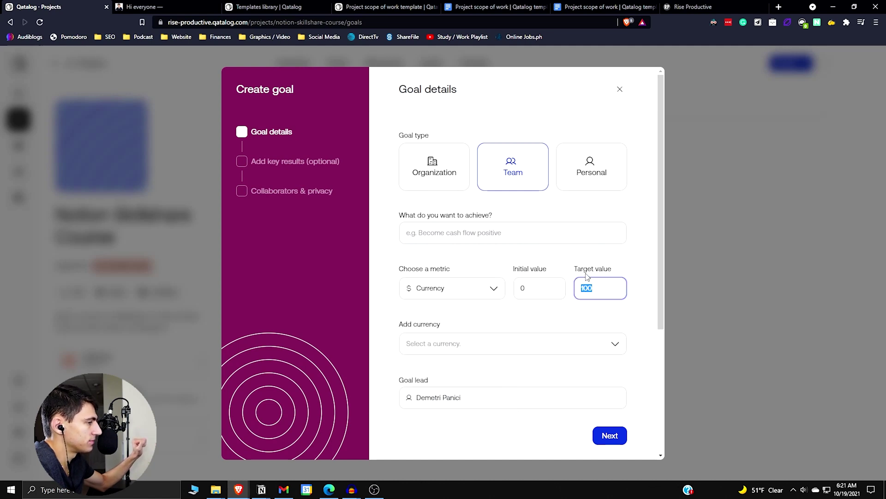
pyautogui.write('50')
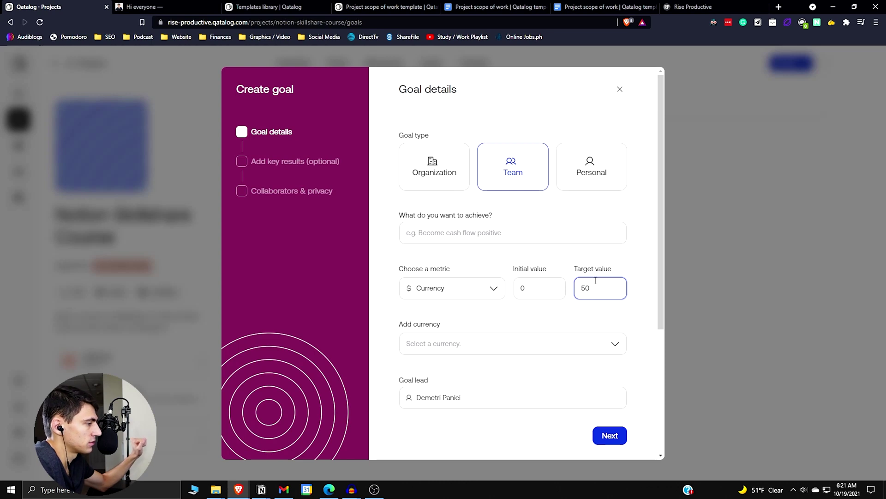
pyautogui.click(573, 228)
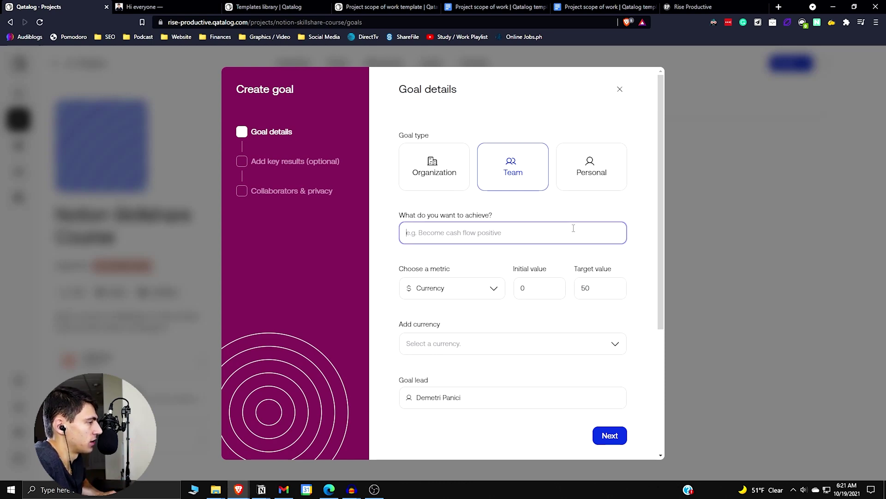
pyautogui.write('Make Money on this Course')
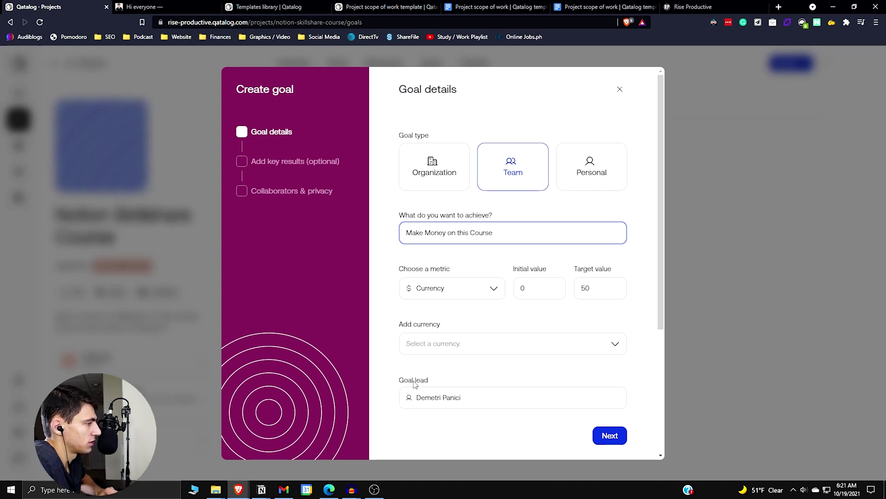
# Set the goal's currency to Dollar
pyautogui.click(433, 347)
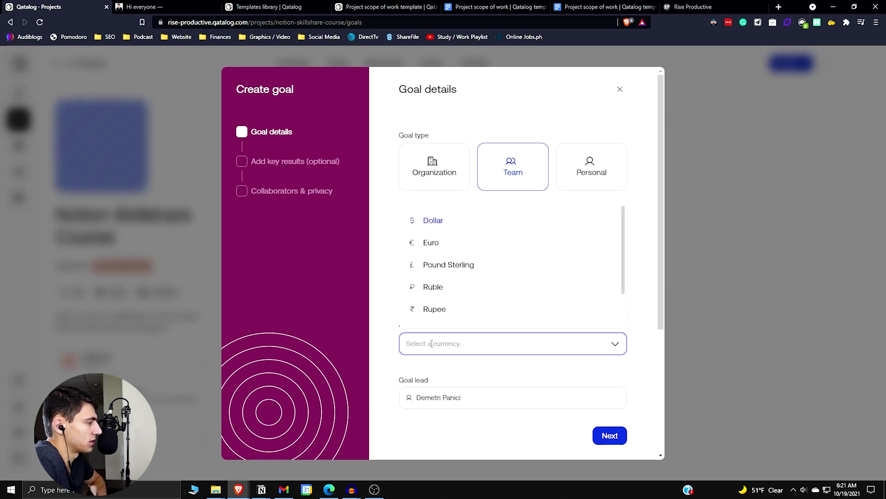
pyautogui.scroll(-2, 439, 306)
pyautogui.scroll(2, 439, 300)
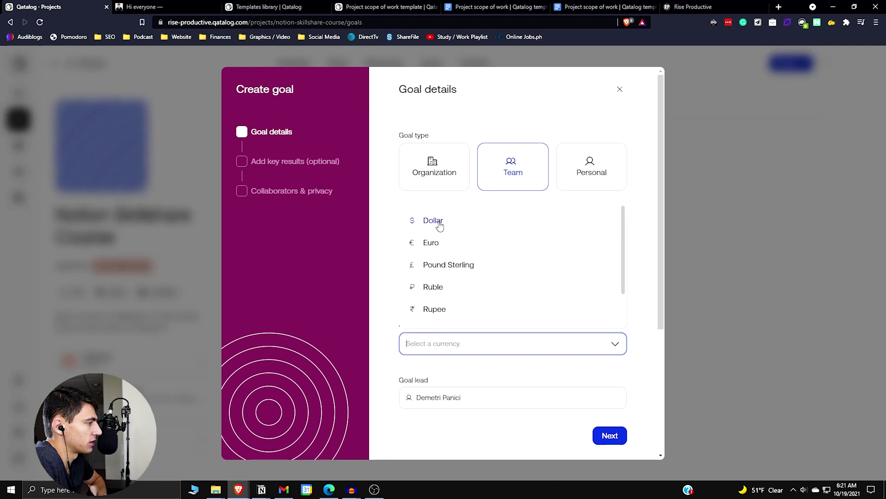
pyautogui.click(439, 223)
pyautogui.scroll(-2, 455, 347)
pyautogui.scroll(-1, 441, 307)
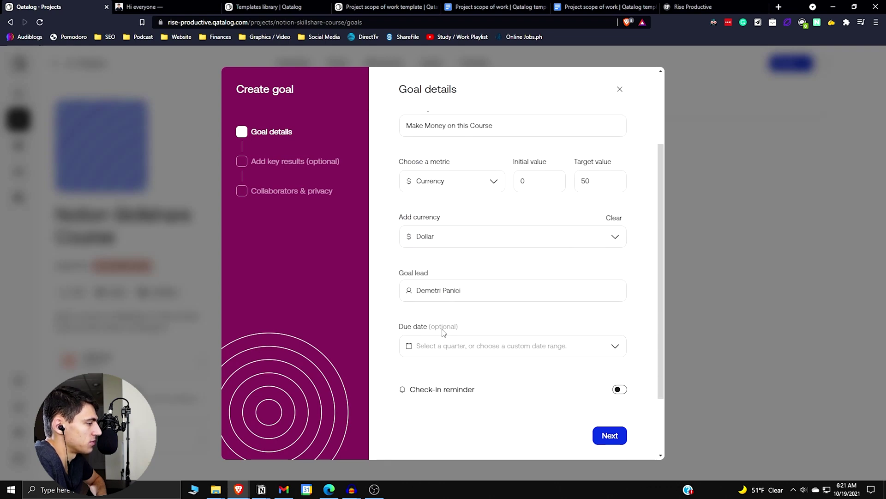
# Make the goal due End of Q4 2021 for the Content team and continue
pyautogui.click(459, 313)
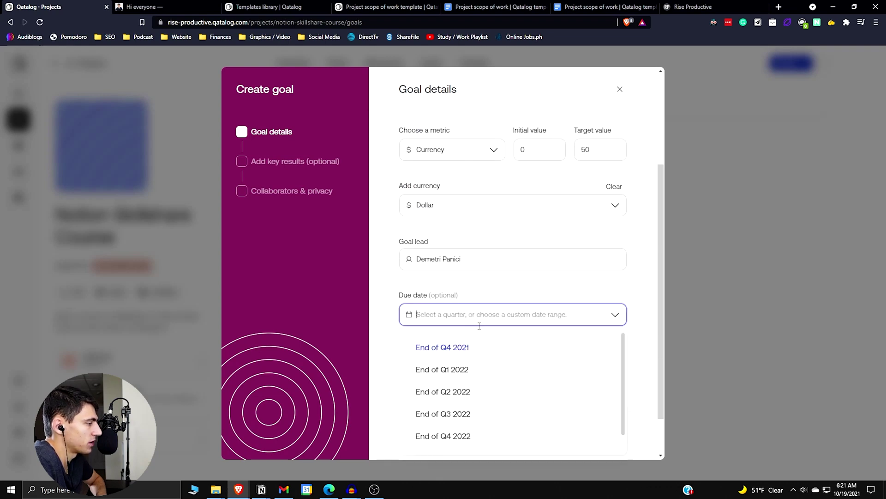
pyautogui.click(459, 348)
pyautogui.scroll(-1, 467, 361)
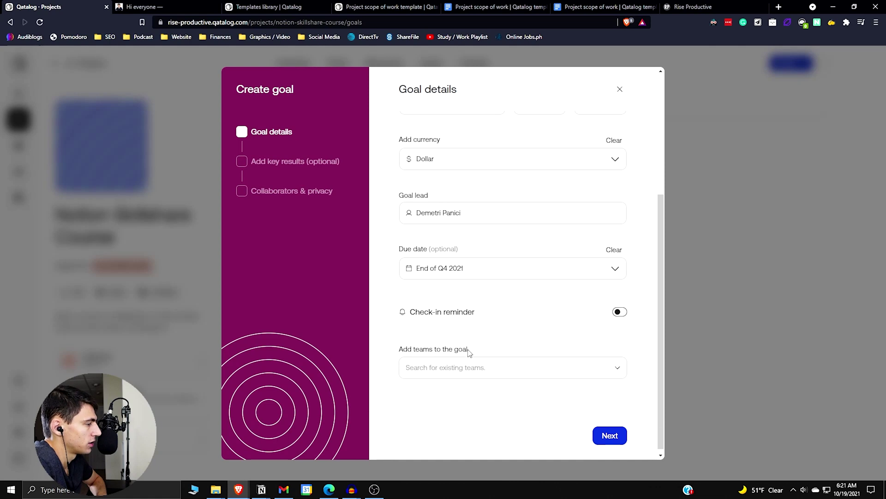
pyautogui.click(496, 366)
pyautogui.click(481, 406)
pyautogui.scroll(-1, 485, 330)
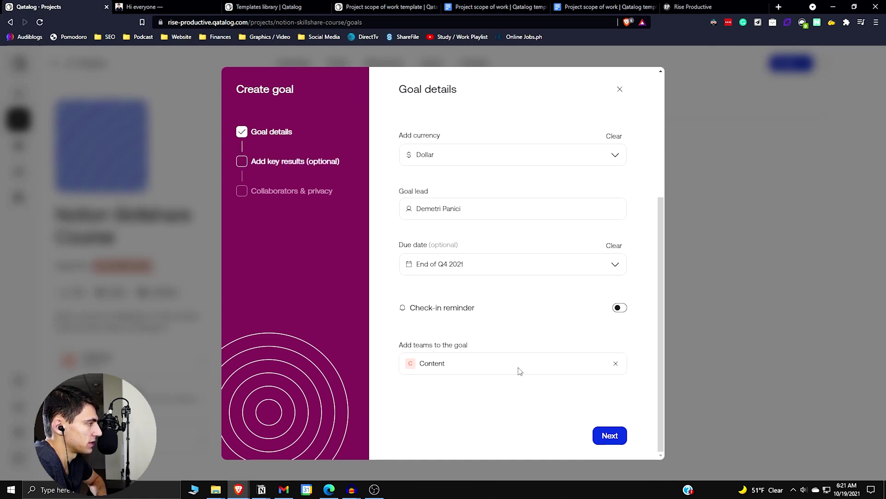
pyautogui.click(623, 437)
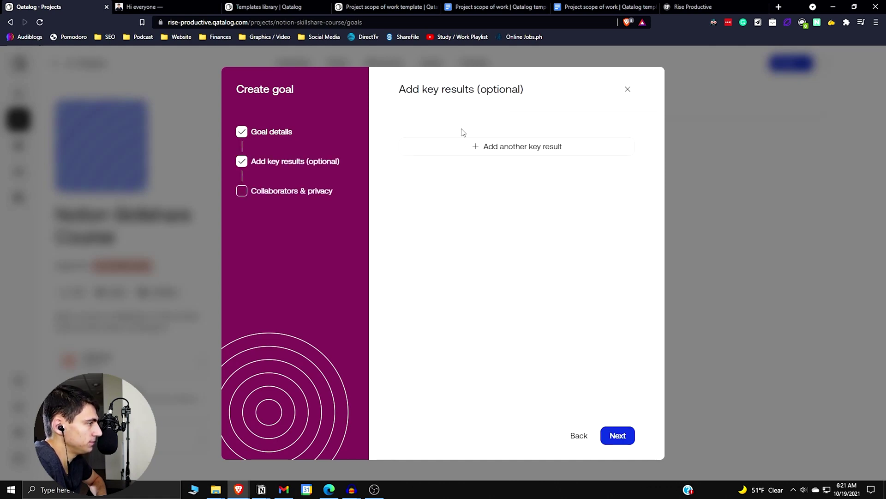
# Add a Currency key result 'Medium Money Goal' with target 35
pyautogui.click(479, 147)
pyautogui.click(436, 257)
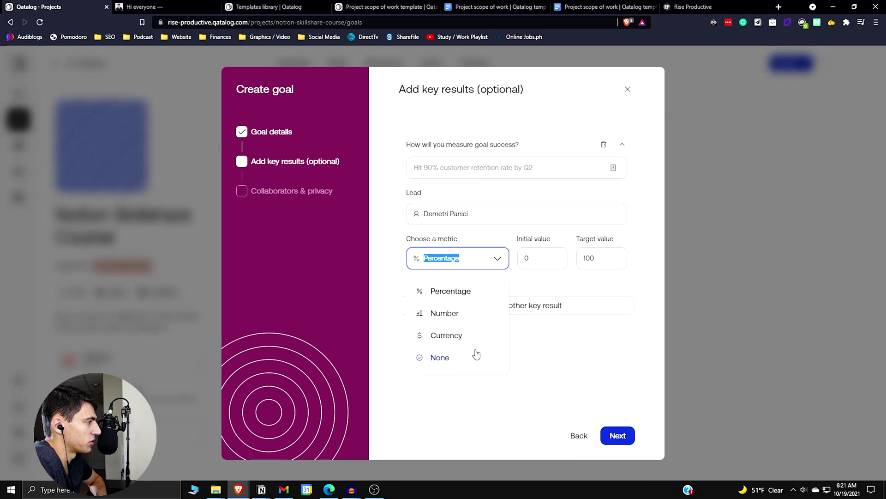
pyautogui.click(461, 336)
pyautogui.doubleClick(586, 259)
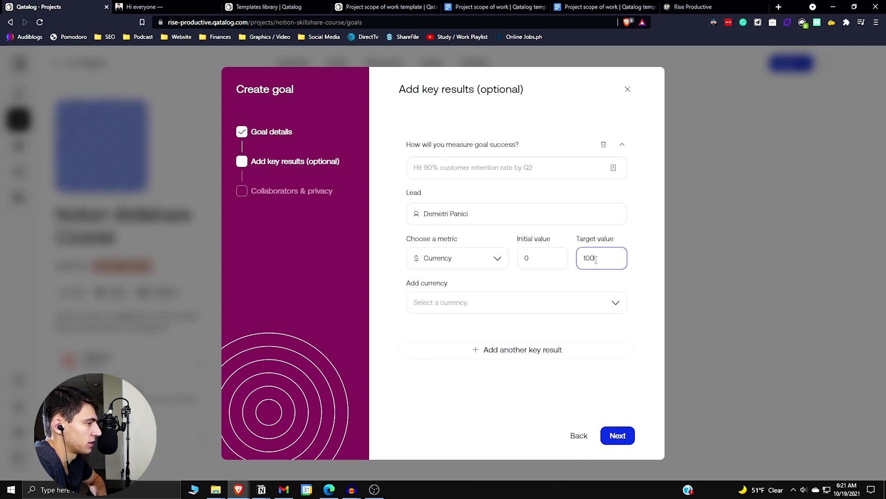
pyautogui.write('35')
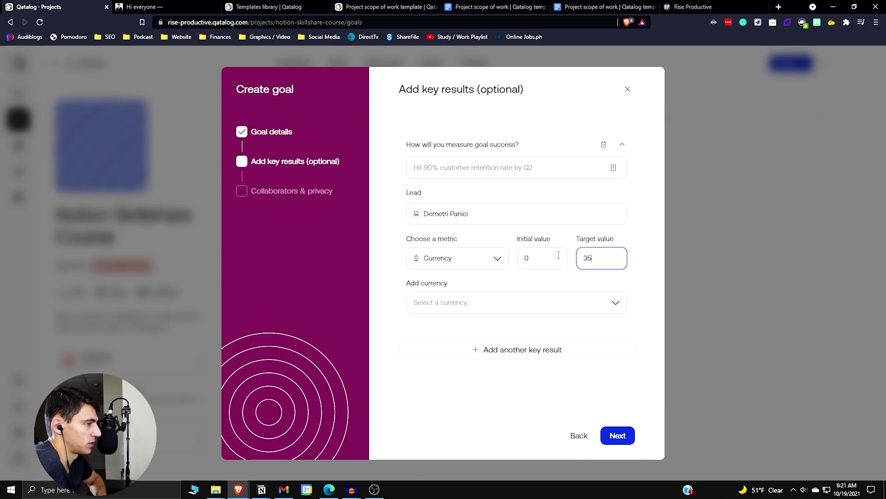
pyautogui.click(528, 175)
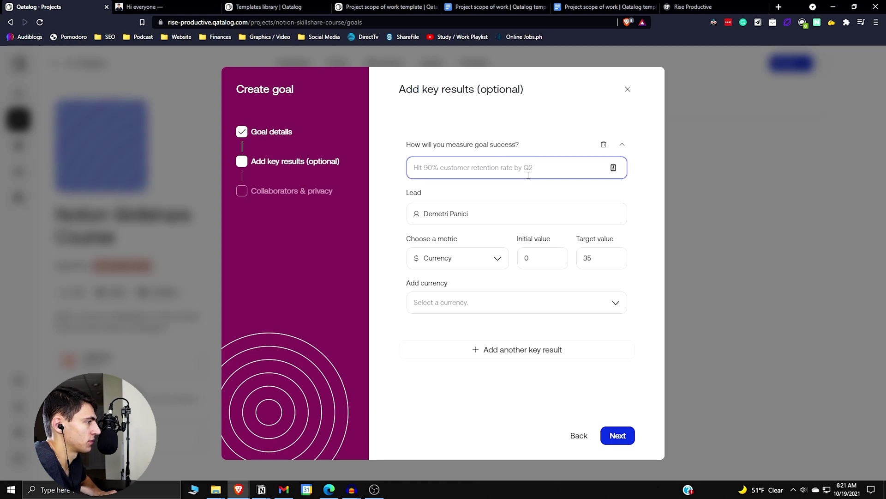
pyautogui.write('M')
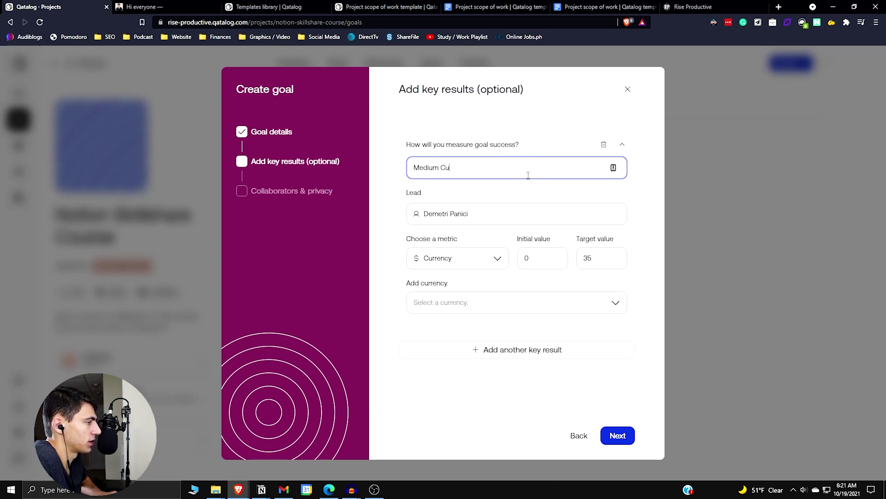
pyautogui.write('edium Money Goal')
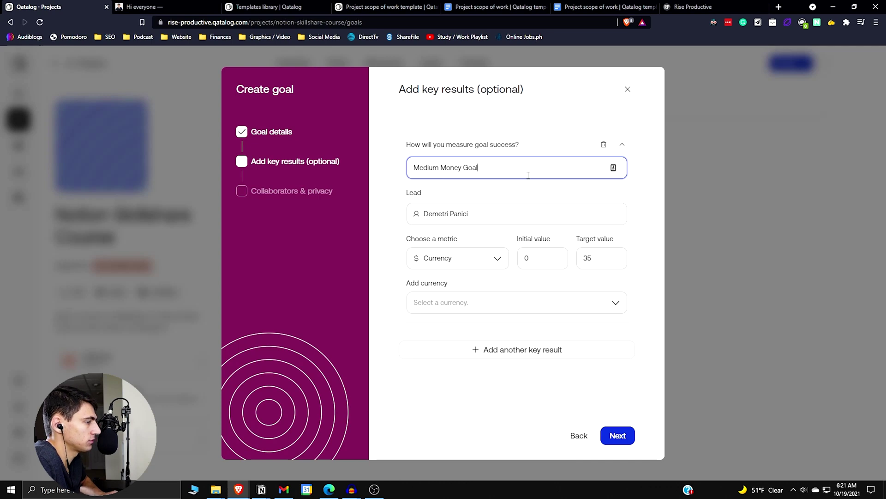
# Add the 'Low Money Goal' key result and create the goal
pyautogui.click(500, 349)
pyautogui.write('Low M')
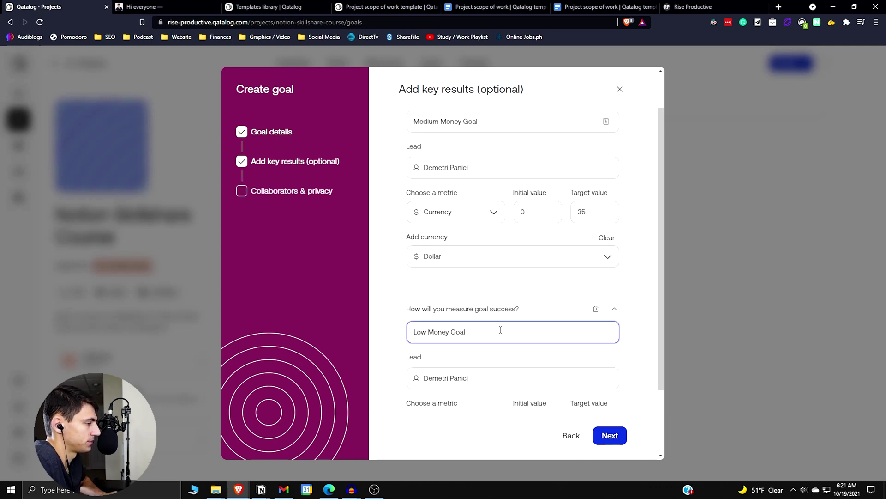
pyautogui.write('oney Goal')
pyautogui.scroll(-1, 500, 329)
pyautogui.press('Return')
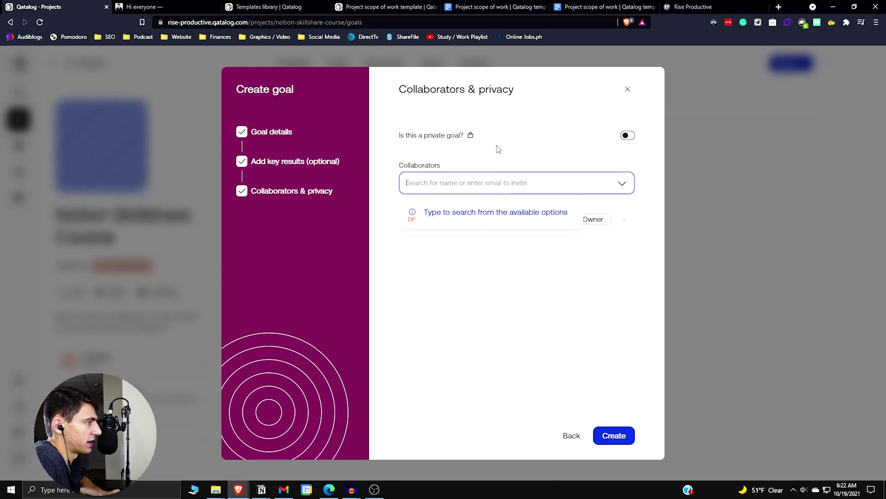
pyautogui.click(499, 149)
pyautogui.click(613, 439)
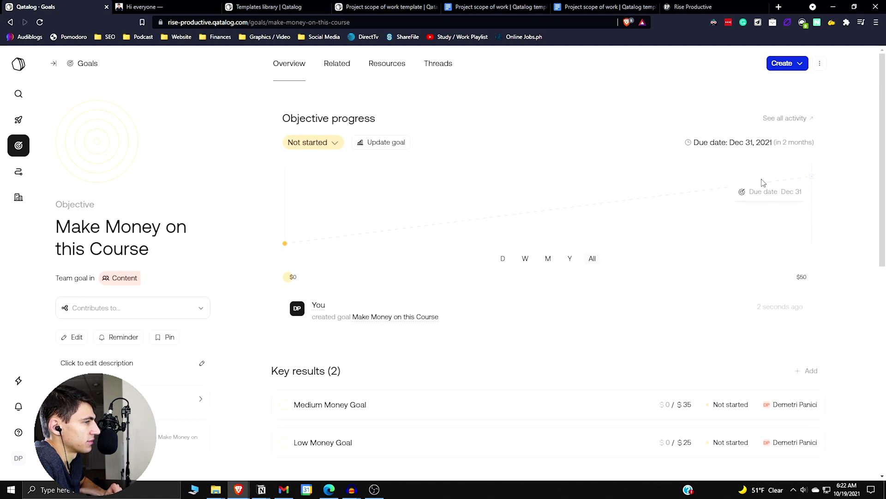
# Review the new goal page and look at the Low Money Goal key result
pyautogui.scroll(-4, 754, 196)
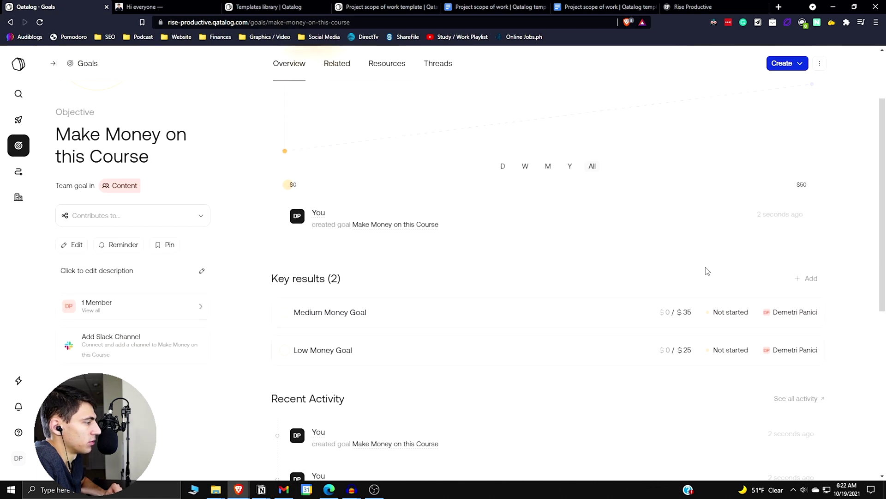
pyautogui.scroll(4, 614, 306)
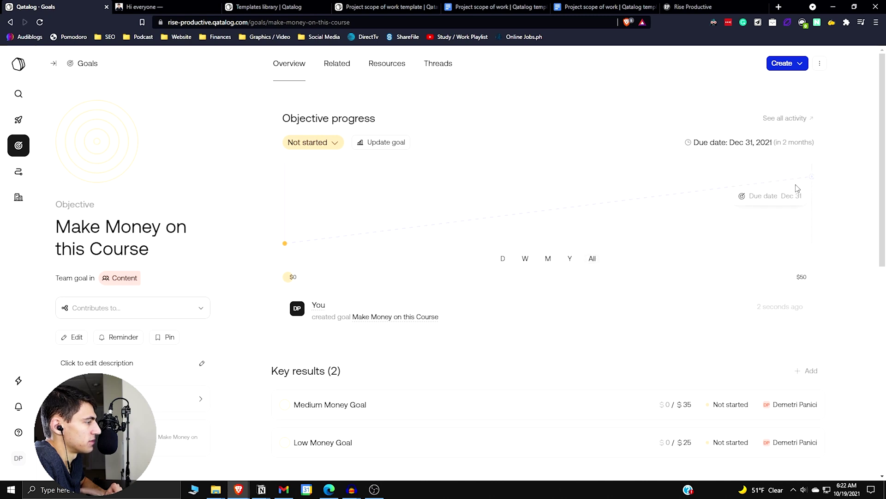
pyautogui.scroll(-1, 350, 392)
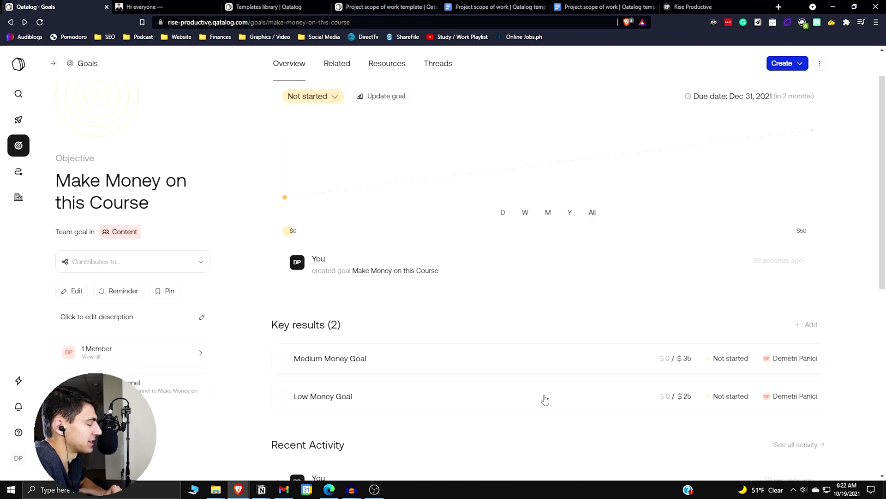
pyautogui.scroll(1, 577, 392)
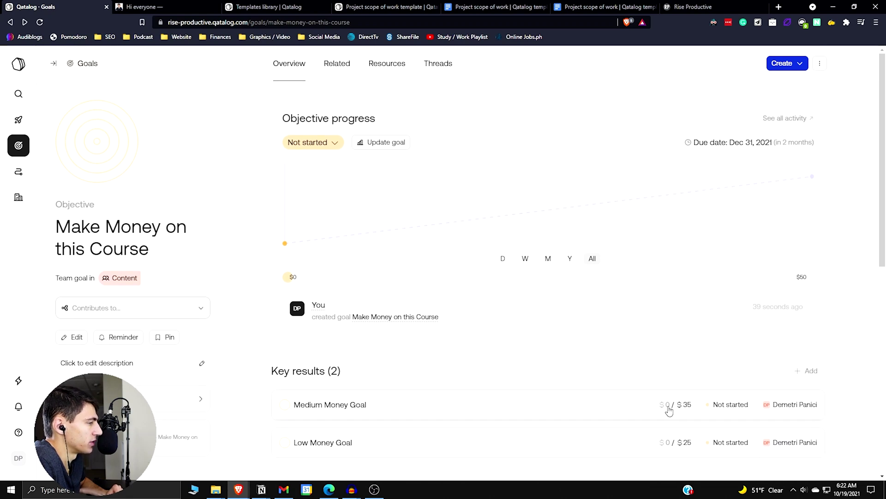
pyautogui.click(652, 446)
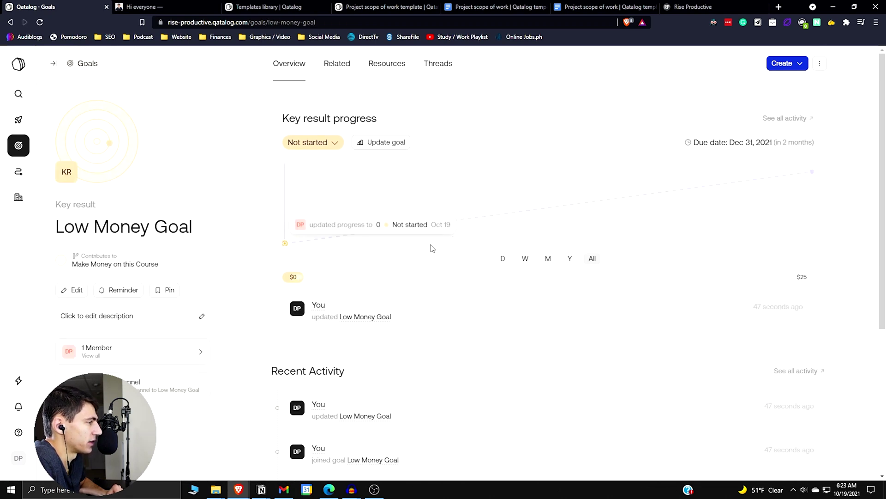
pyautogui.hotkey('alt', 'Left')
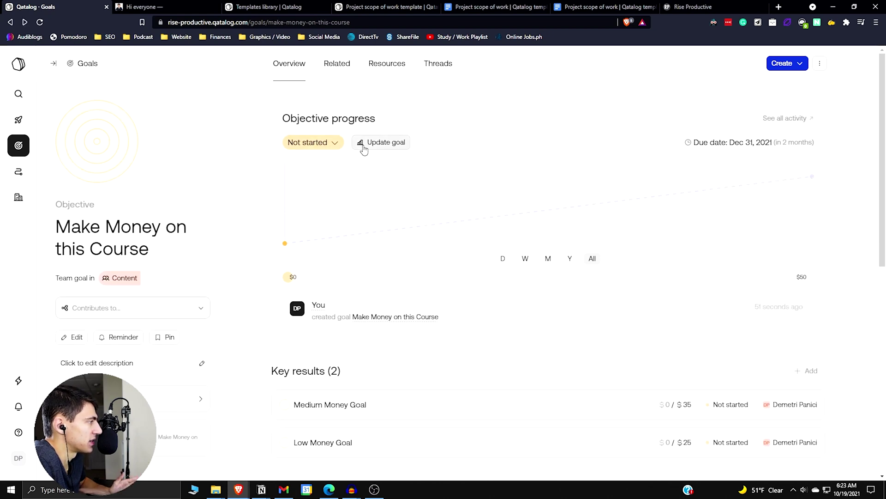
# Check the goal's Contributes to options, then bring up its Update progress panel
pyautogui.moveTo(55, 227); pyautogui.dragTo(172, 248)
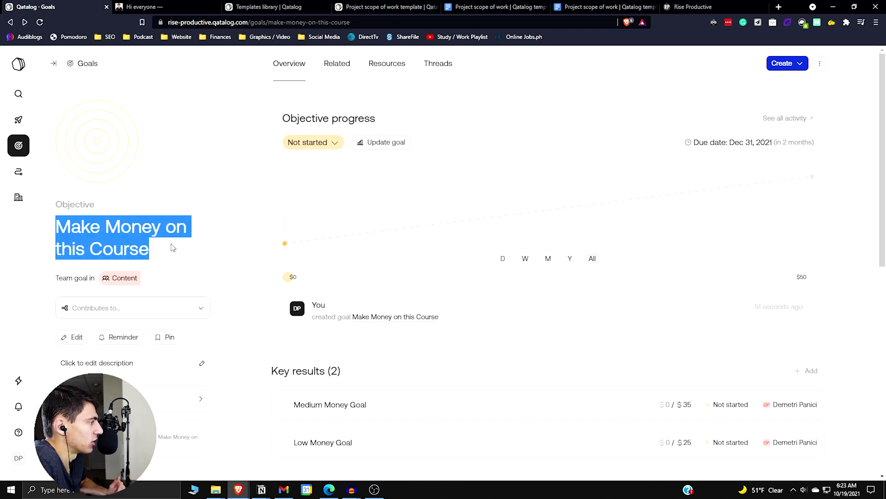
pyautogui.click(174, 306)
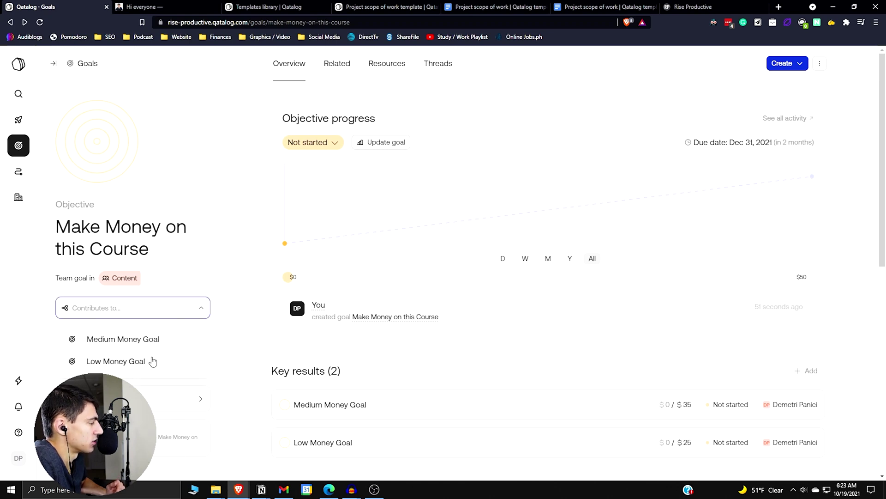
pyautogui.click(240, 226)
pyautogui.scroll(-1, 455, 350)
pyautogui.scroll(1, 619, 194)
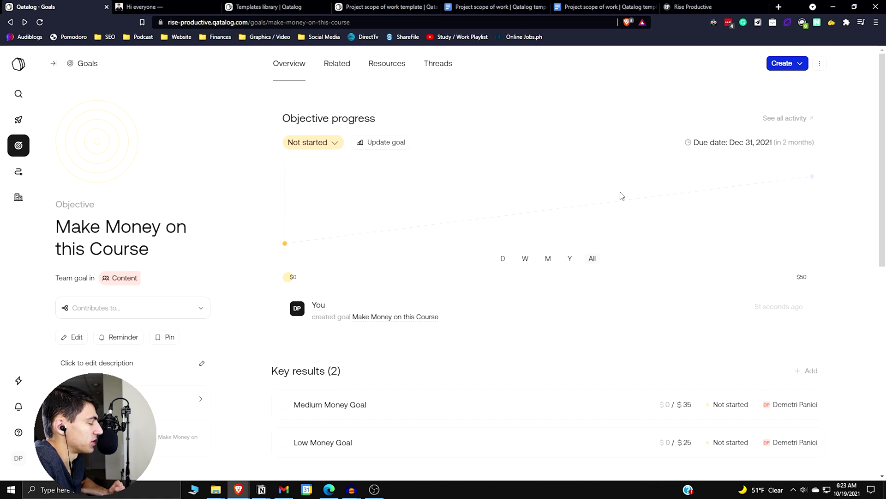
pyautogui.click(398, 143)
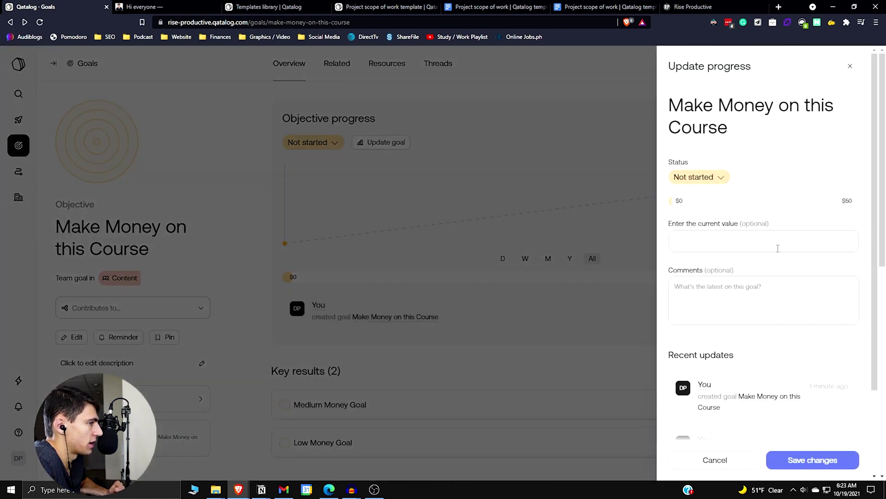
# Save a progress update with a current value of $25 and review the goal page
pyautogui.click(721, 243)
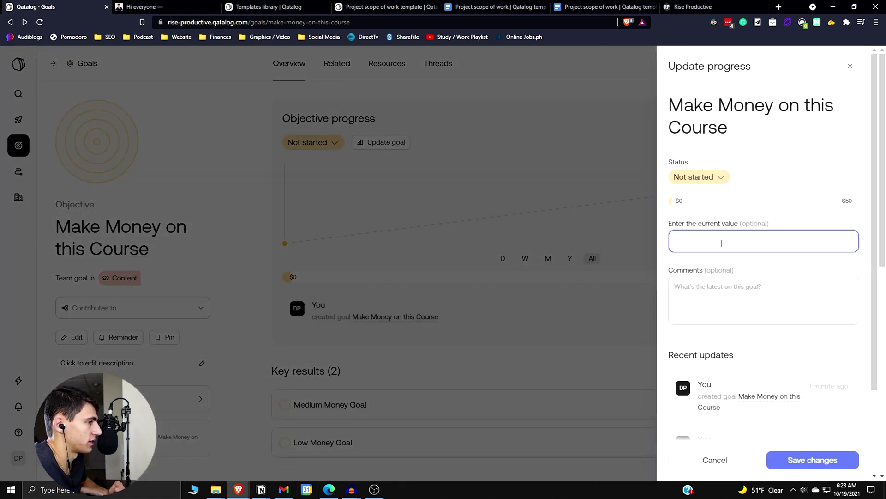
pyautogui.write('25')
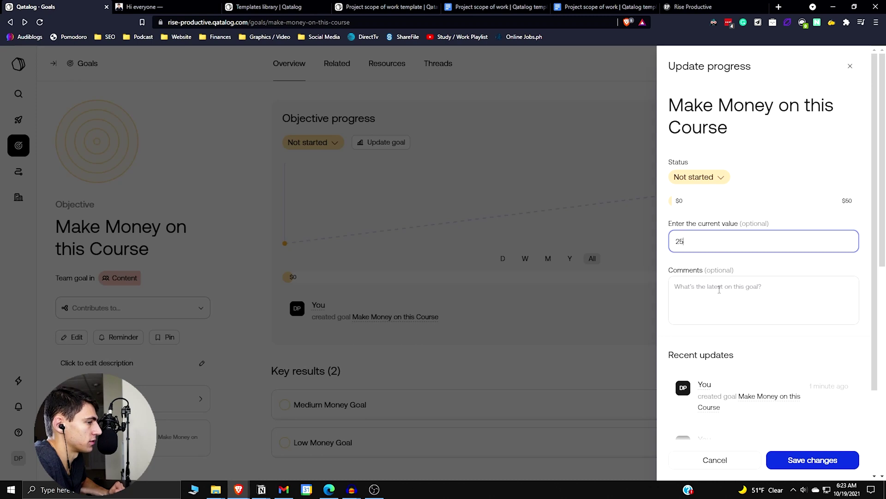
pyautogui.scroll(-1, 785, 401)
pyautogui.click(816, 462)
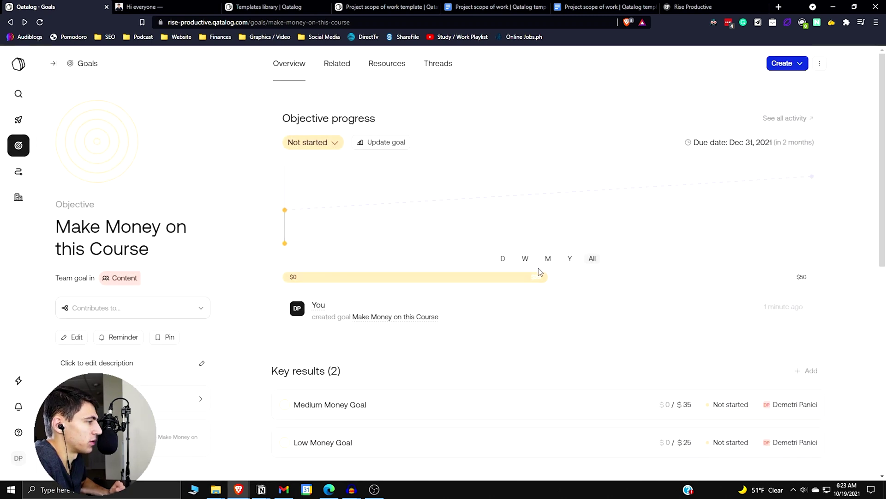
pyautogui.scroll(-5, 541, 277)
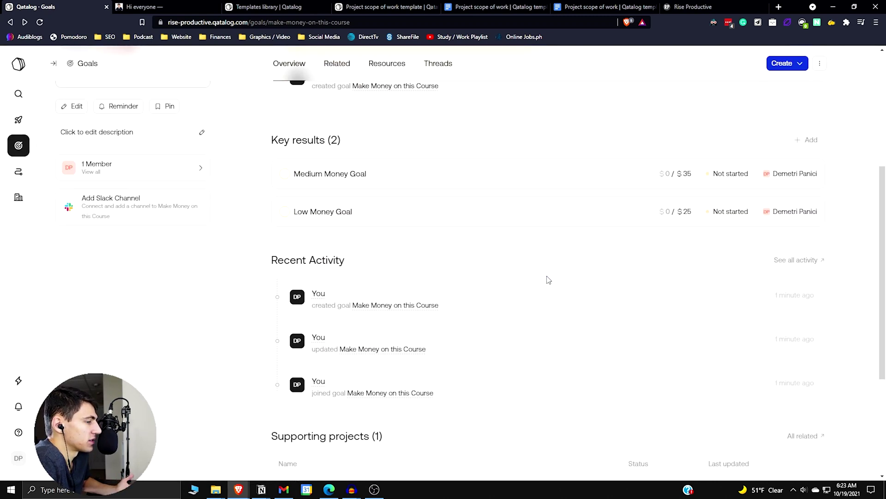
pyautogui.scroll(-4, 545, 281)
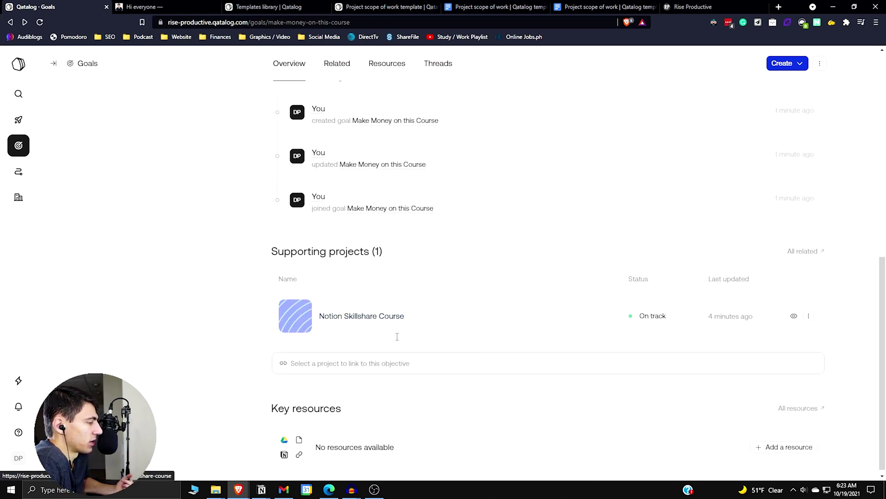
pyautogui.scroll(1, 422, 353)
pyautogui.scroll(7, 424, 354)
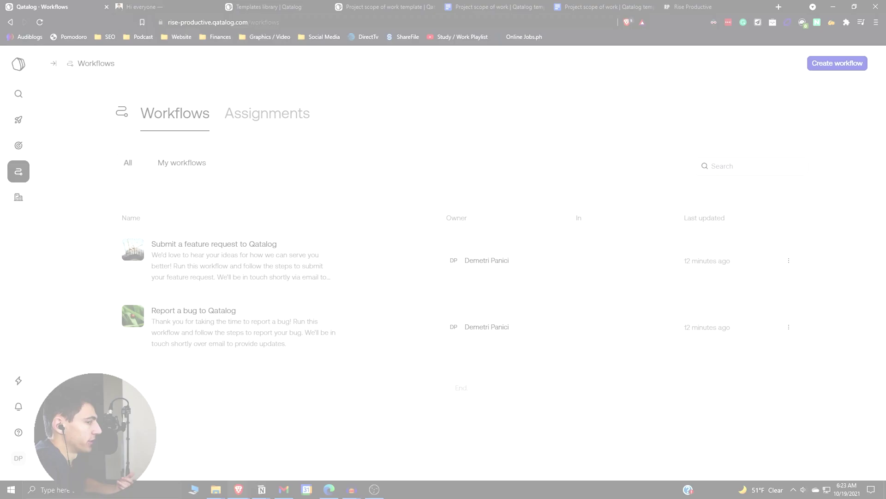
# Filter to My workflows and run the Report a bug to Qatalog workflow
pyautogui.click(175, 166)
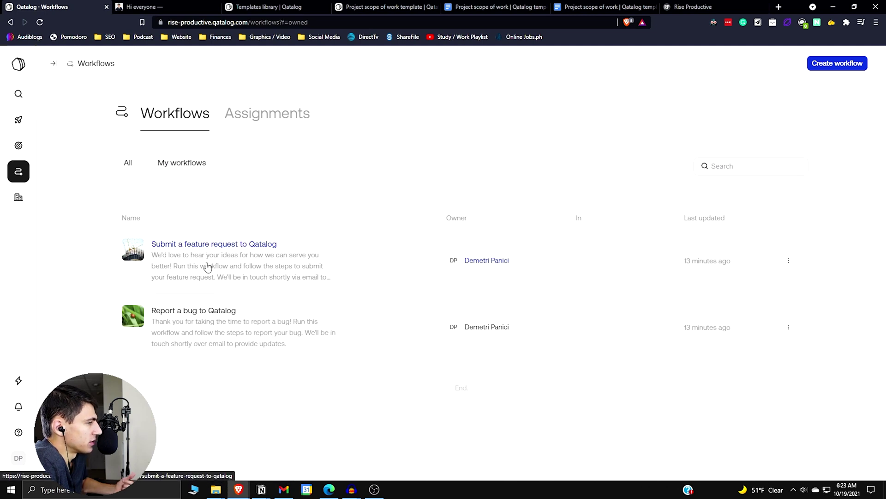
pyautogui.click(207, 267)
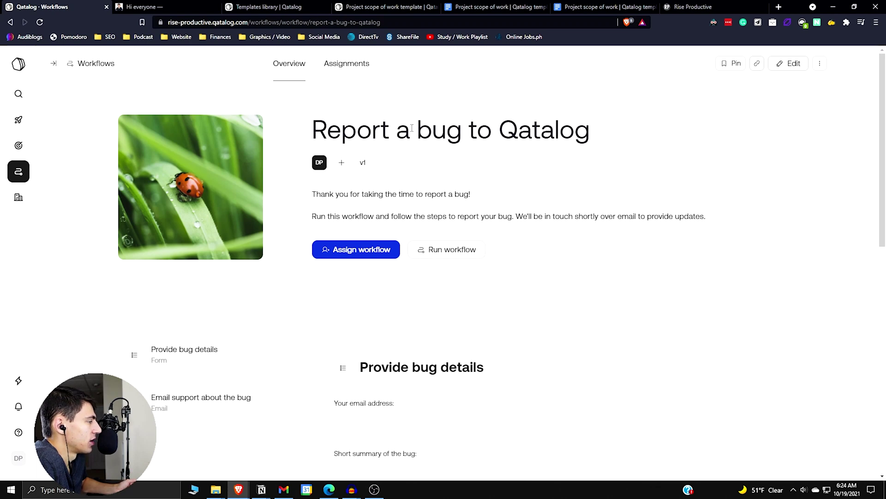
pyautogui.click(444, 251)
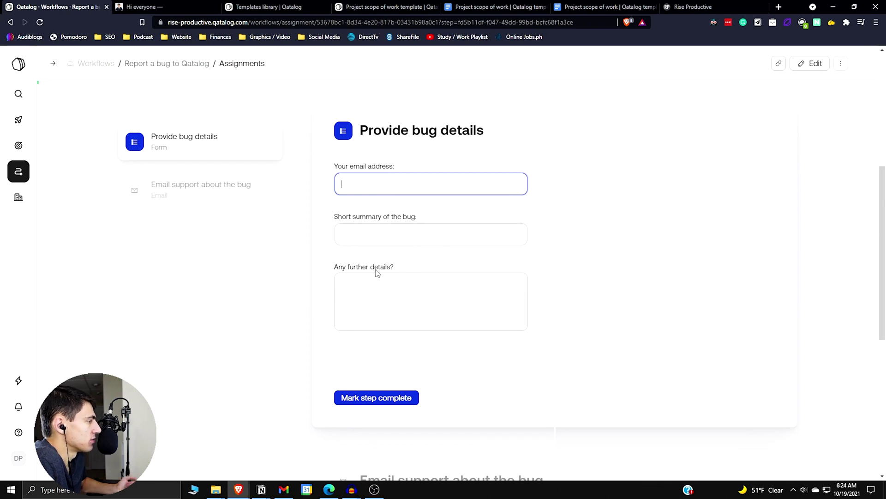
# Return to the Workflows list and begin a new workflow at its Title field
pyautogui.scroll(5, 380, 277)
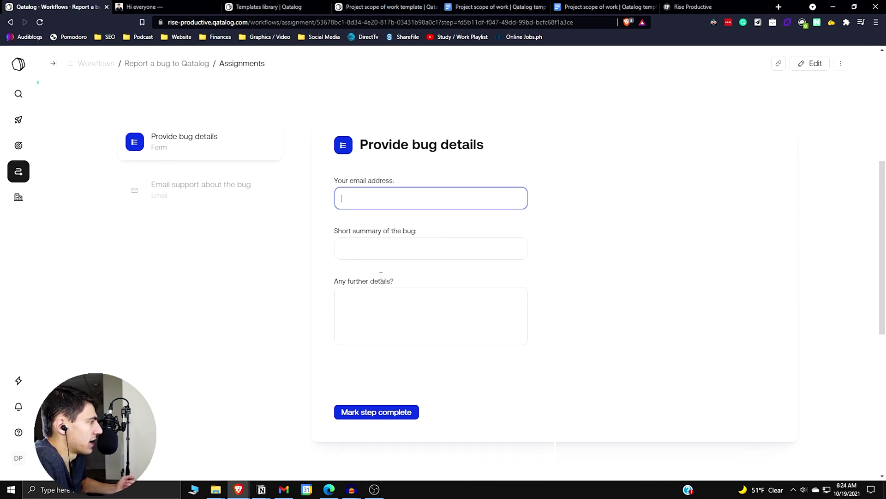
pyautogui.click(102, 63)
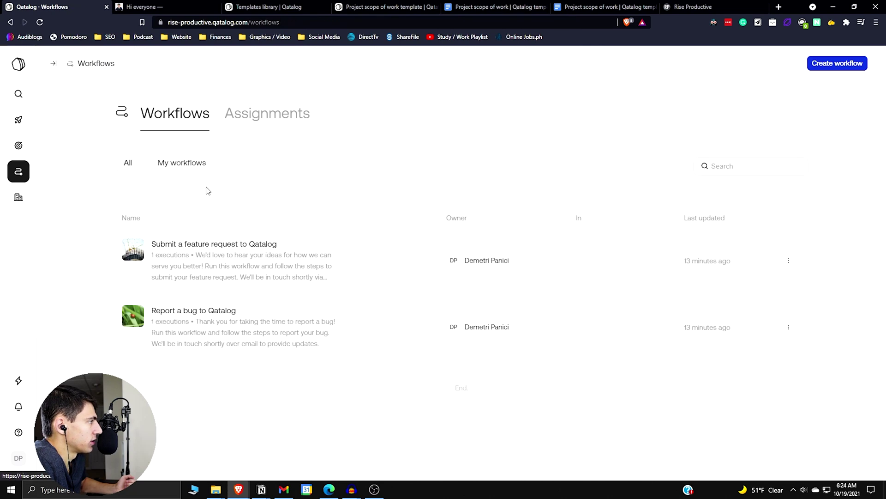
pyautogui.click(838, 64)
pyautogui.click(388, 174)
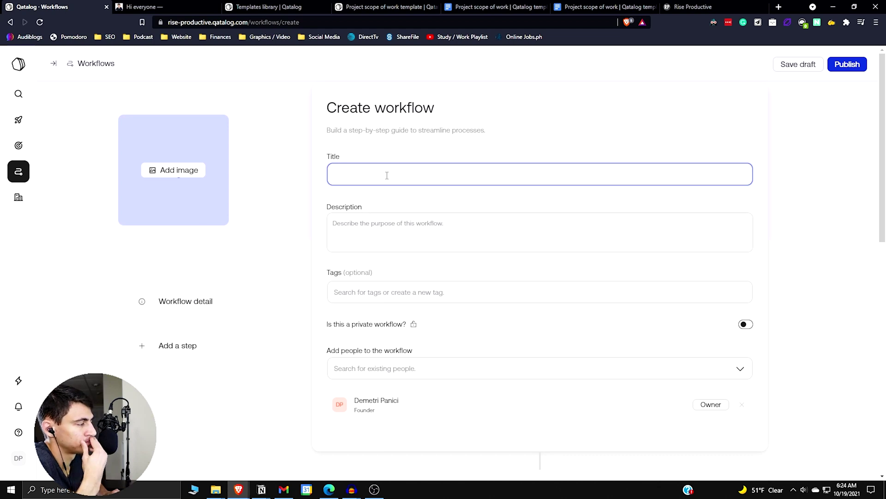
# Title the workflow 'Creating a YouTube Video' and tag it with a new YouTube tag
pyautogui.write('Creat')
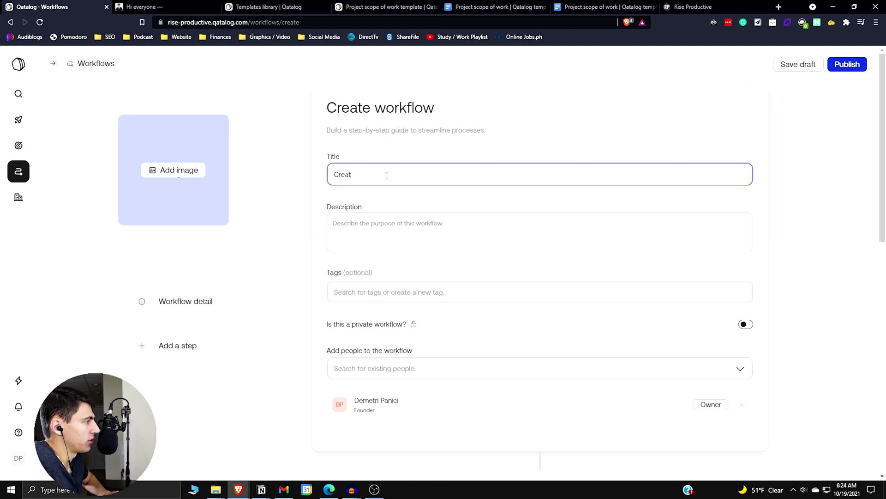
pyautogui.write('ing a You')
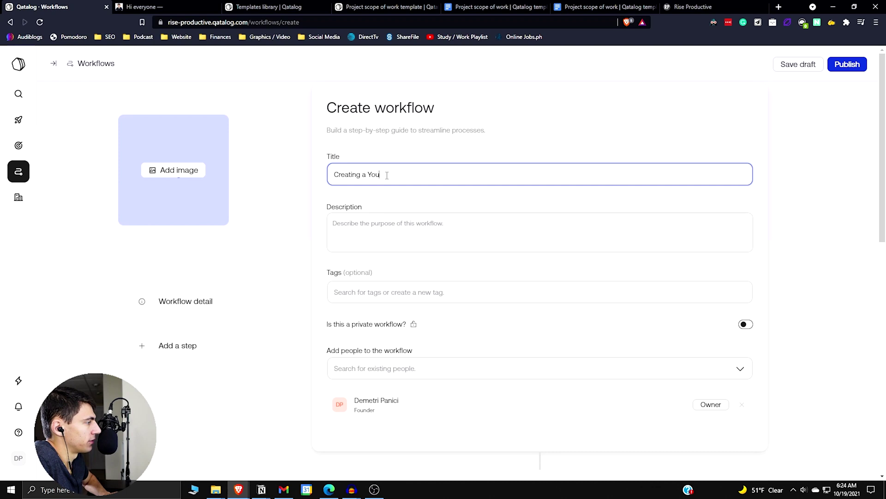
pyautogui.write('Tube Video')
pyautogui.click(411, 368)
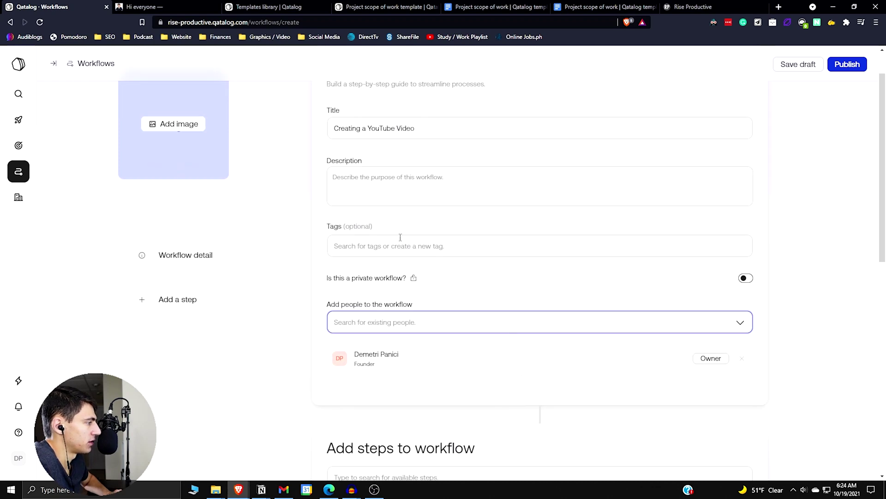
pyautogui.click(401, 239)
pyautogui.write('YouTube')
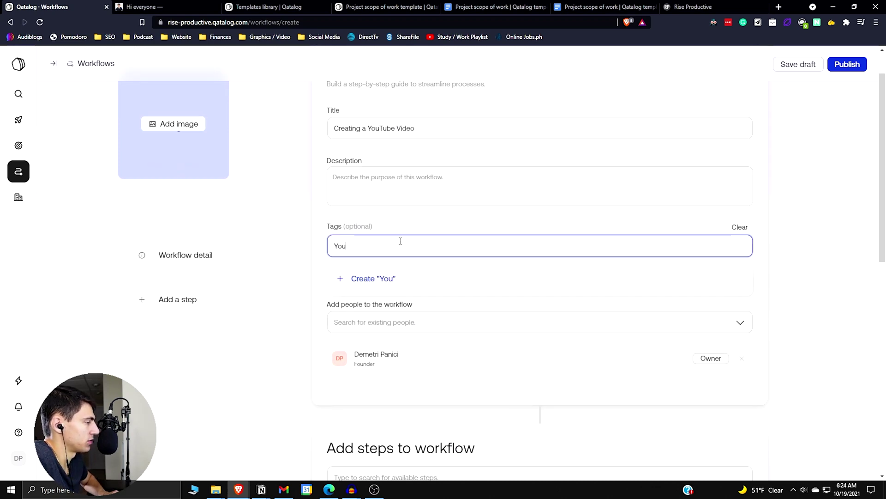
pyautogui.press('Return')
# Write a description of the start-to-finish process of making a video
pyautogui.click(418, 185)
pyautogui.write('The proces')
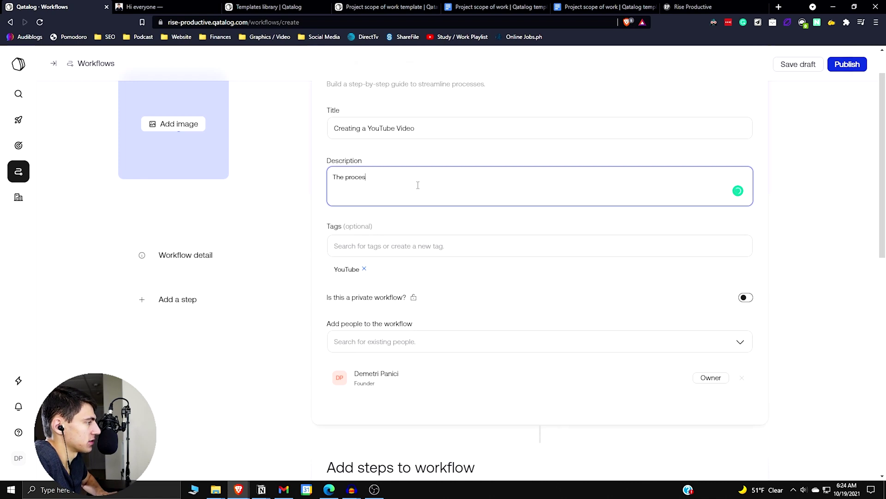
pyautogui.write('s of')
pyautogui.press('BackSpace')
pyautogui.press('BackSpace')
pyautogui.press('BackSpace')
pyautogui.write('from start to fin')
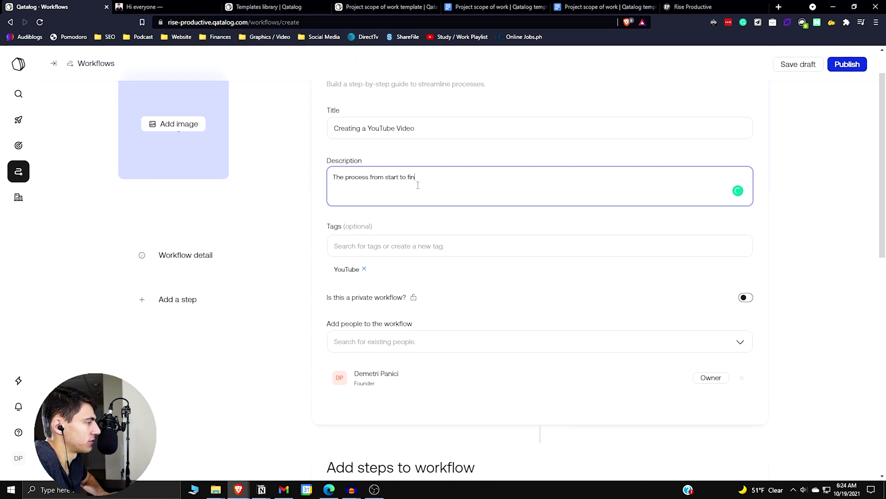
pyautogui.write('ish of making a YouTube v')
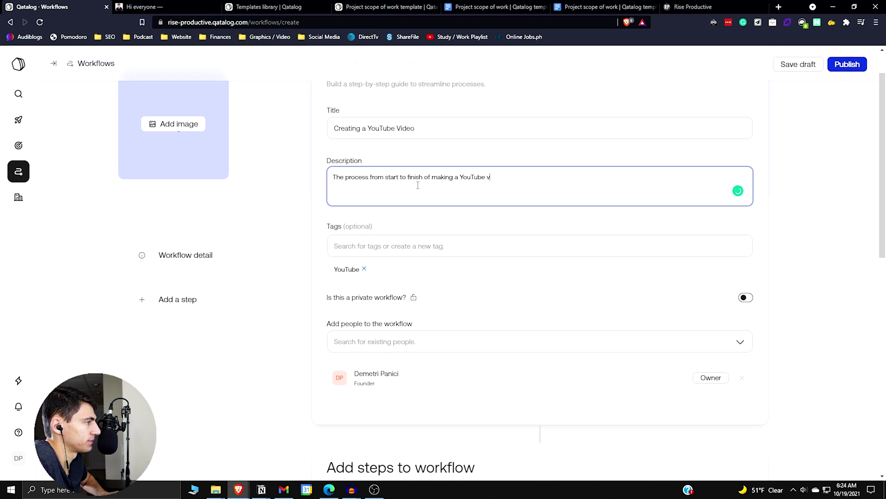
pyautogui.scroll(-6, 433, 263)
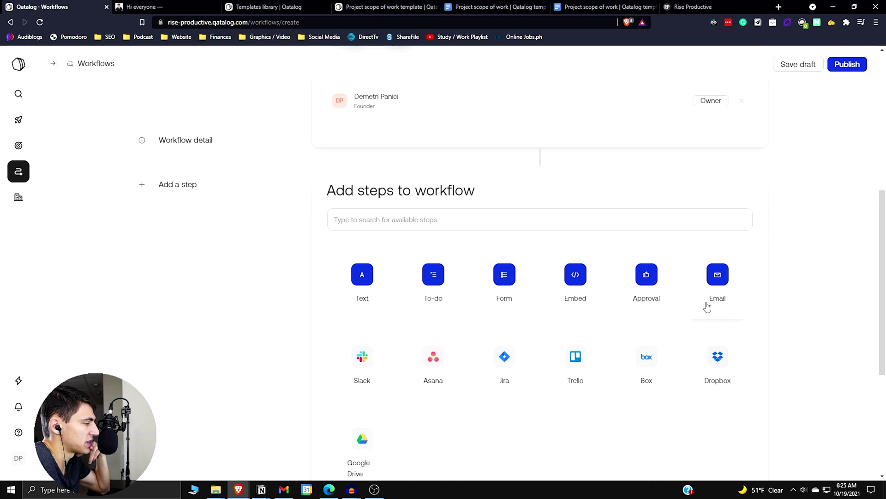
pyautogui.scroll(-2, 478, 277)
# Add a To-do step with Brainstorm, Research, Script, Film A-Roll, Film B-Roll / Screen Recording, Create Transitions
pyautogui.click(450, 196)
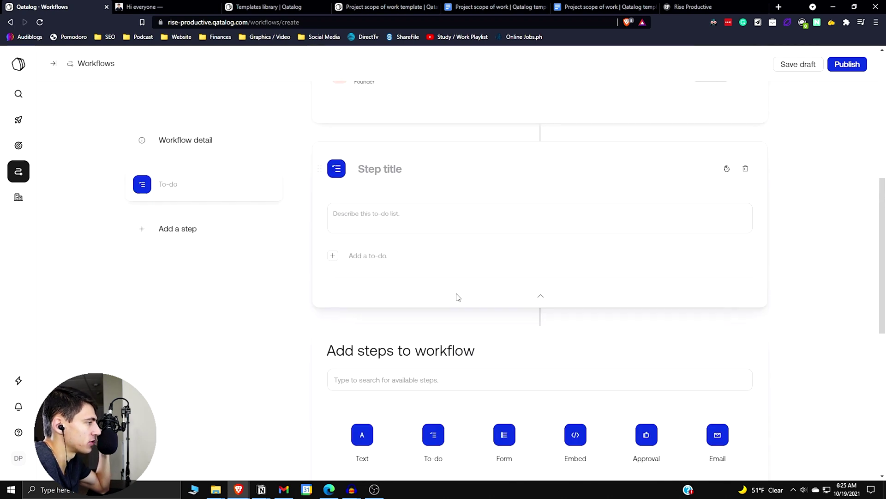
pyautogui.click(425, 256)
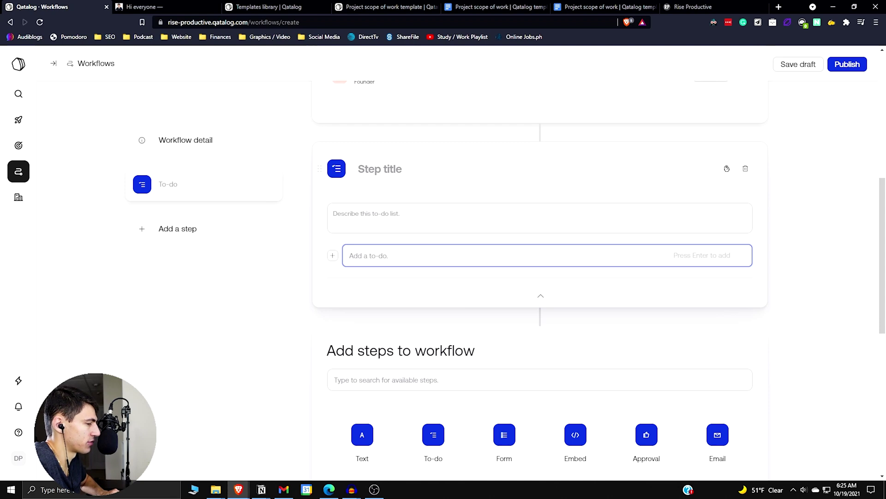
pyautogui.write('Brainstorm')
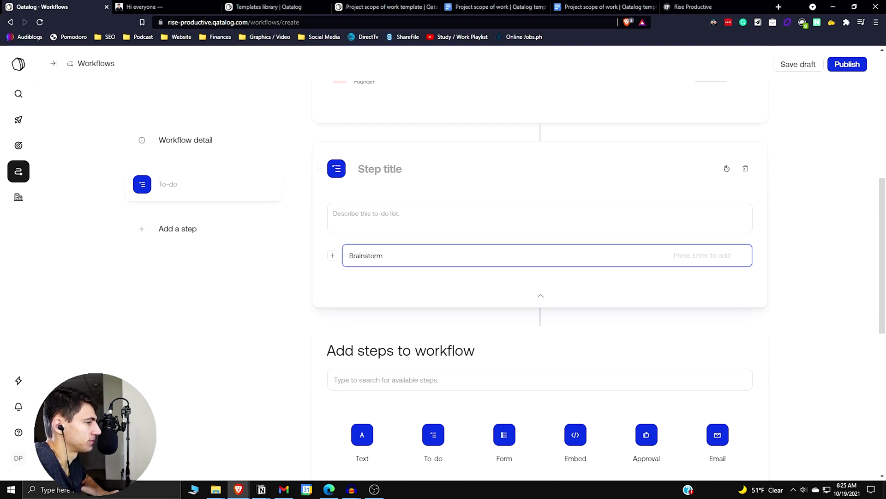
pyautogui.press('Return')
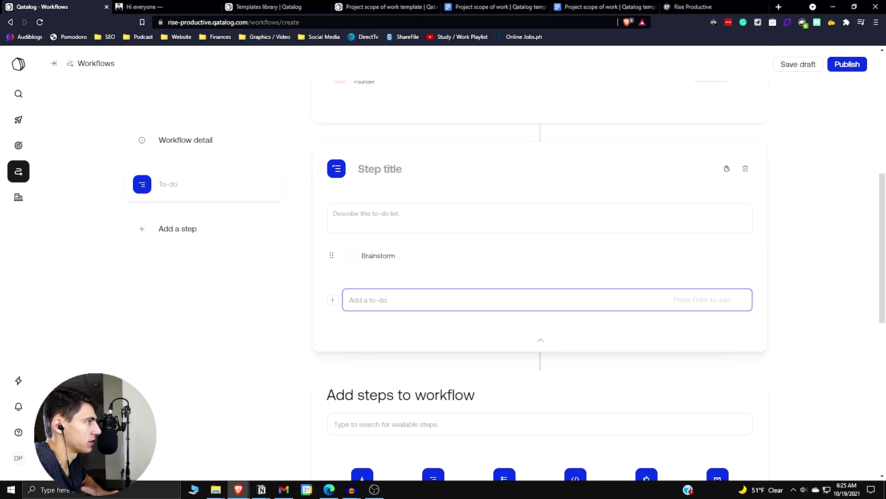
pyautogui.write('Research')
pyautogui.press('Return')
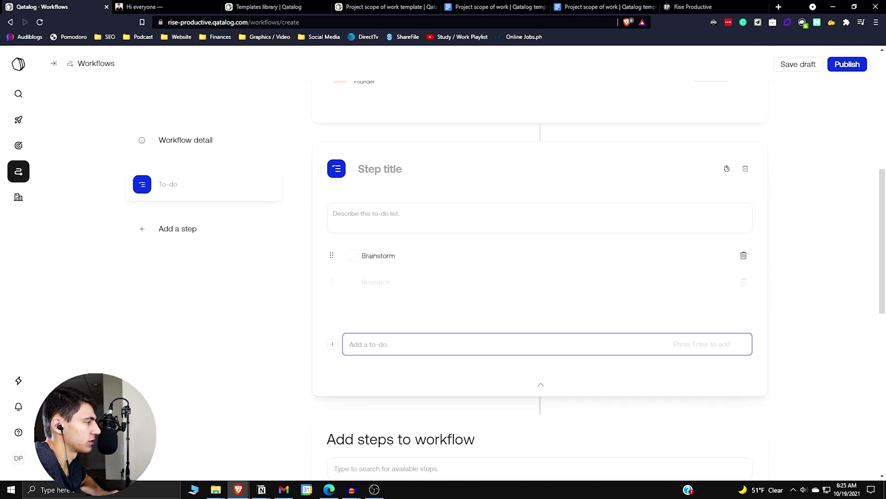
pyautogui.write('Script')
pyautogui.press('Return')
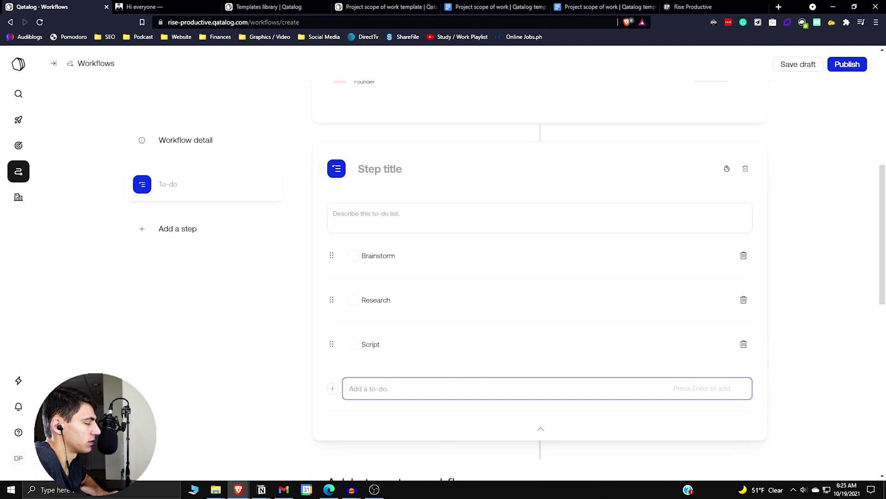
pyautogui.write('Film A-Roll')
pyautogui.press('Return')
pyautogui.write('Film ')
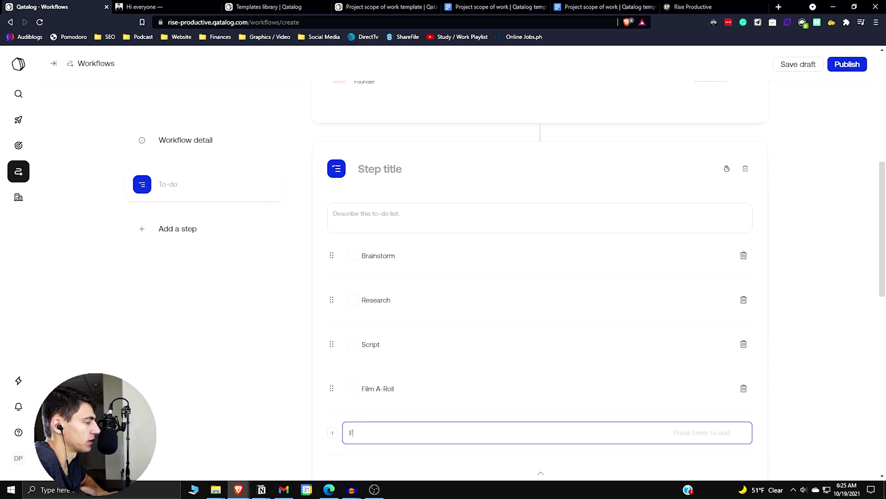
pyautogui.write('B/Rol')
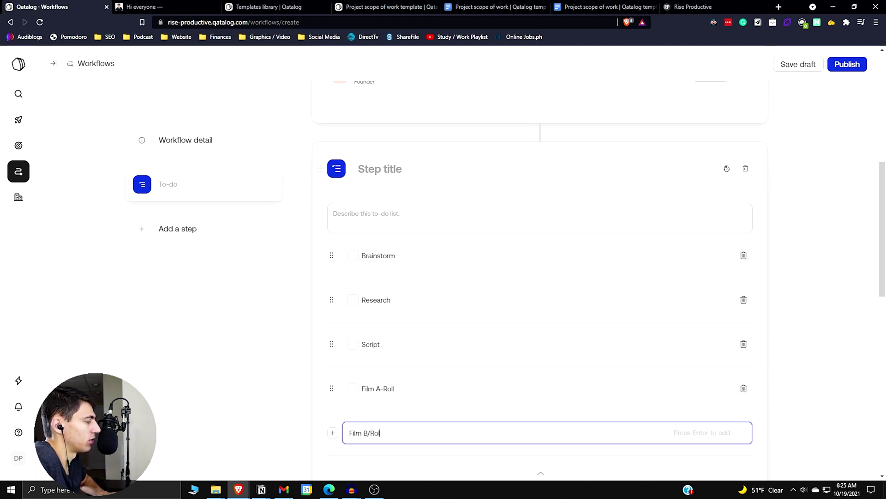
pyautogui.press('BackSpace')
pyautogui.press('BackSpace')
pyautogui.press('BackSpace')
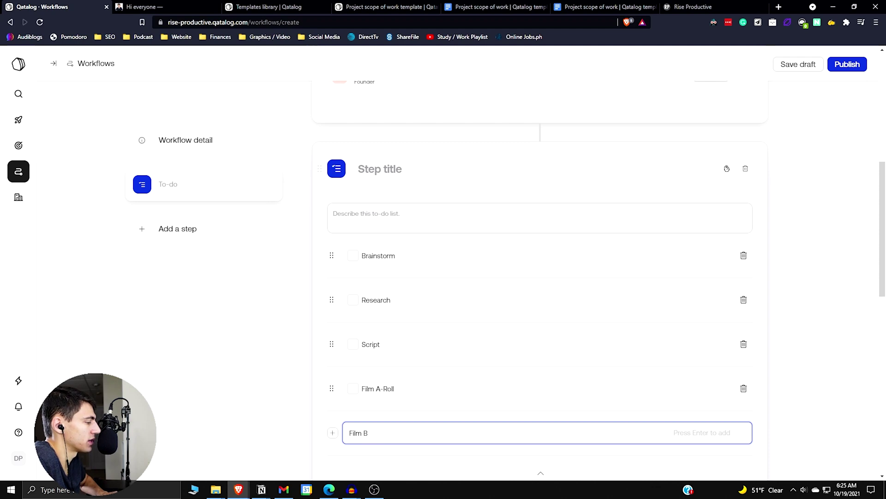
pyautogui.write('-Roll / Screen Recording')
pyautogui.press('Return')
pyautogui.write('Create')
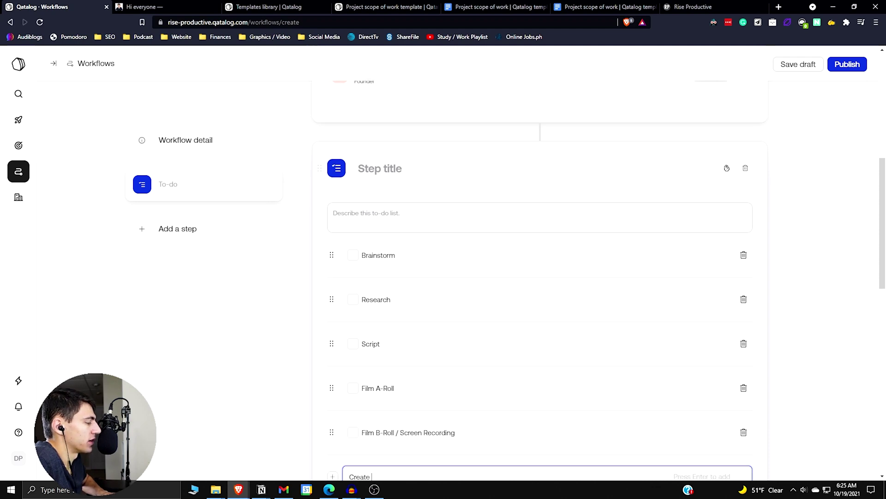
pyautogui.write(' Transitions')
pyautogui.press('Return')
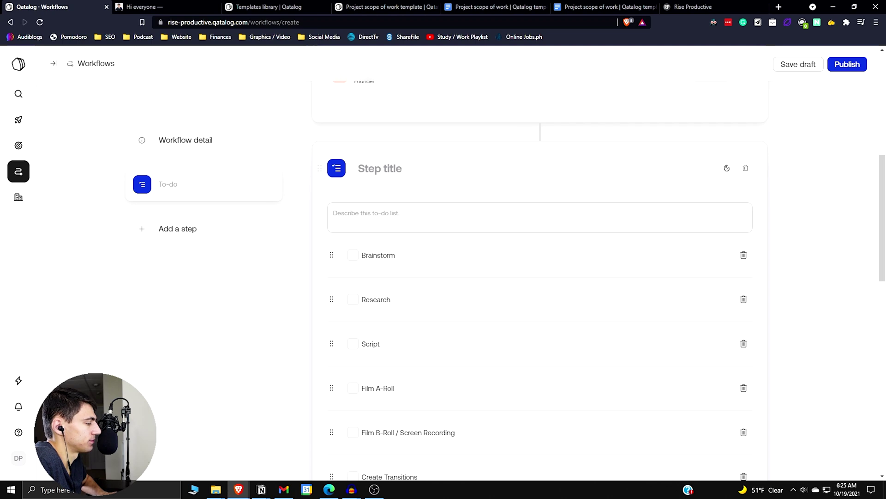
# Add to-dos Edit Footage, Final Touches / Effects, Take Thumbnail, Edit Thumbnail, Keyword Research, Schedule Video
pyautogui.scroll(-4, 442, 203)
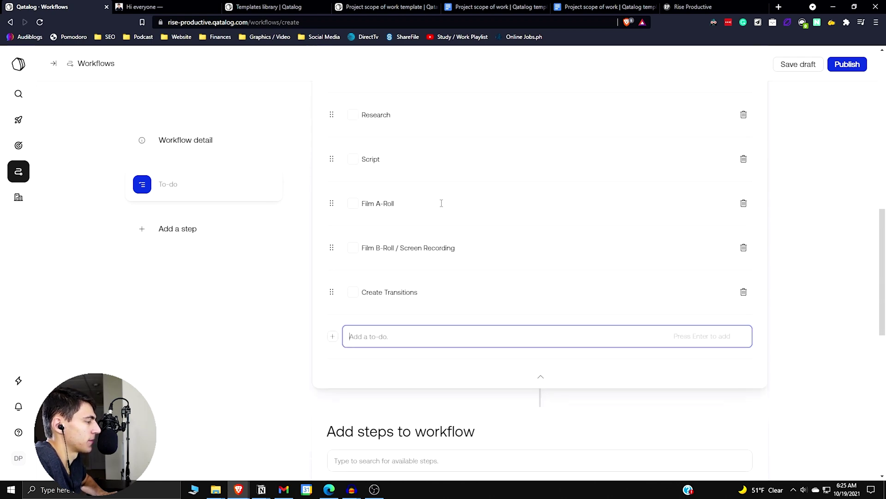
pyautogui.write('Edit Foota')
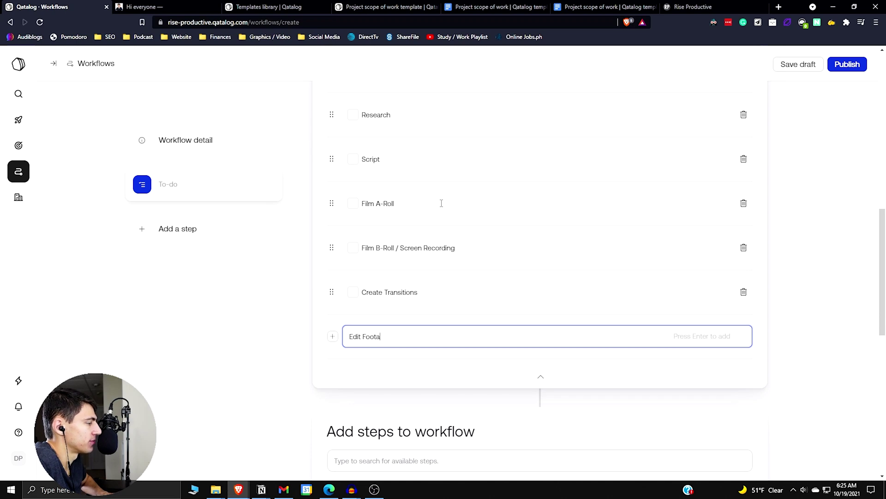
pyautogui.write('ge')
pyautogui.press('Return')
pyautogui.write('Final Touches / E')
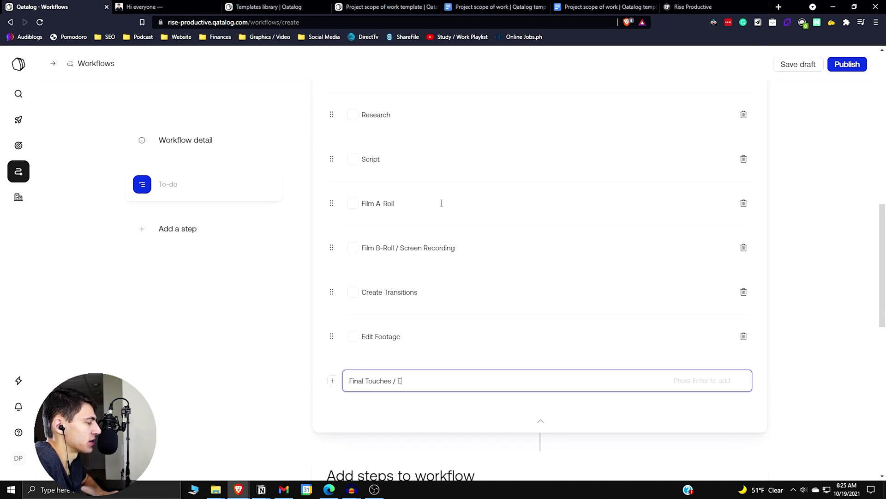
pyautogui.write('ffects')
pyautogui.press('Return')
pyautogui.write('Take T')
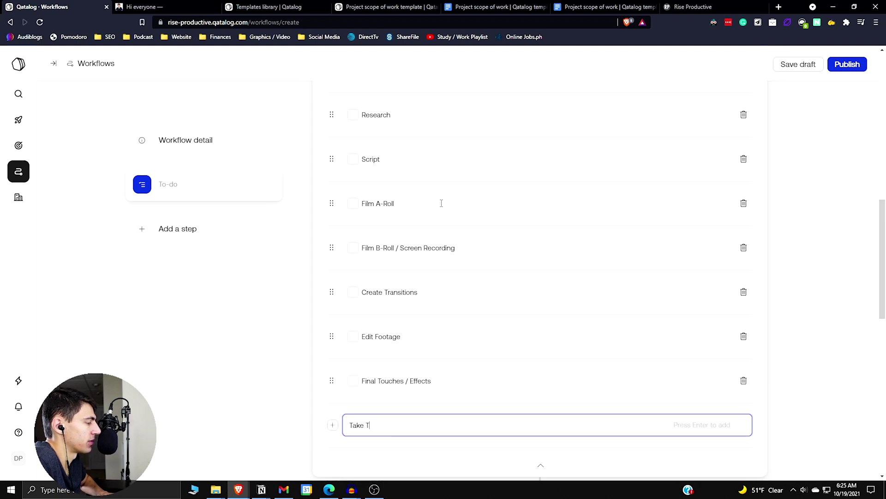
pyautogui.write('humbnail')
pyautogui.press('Return')
pyautogui.write('Edit T')
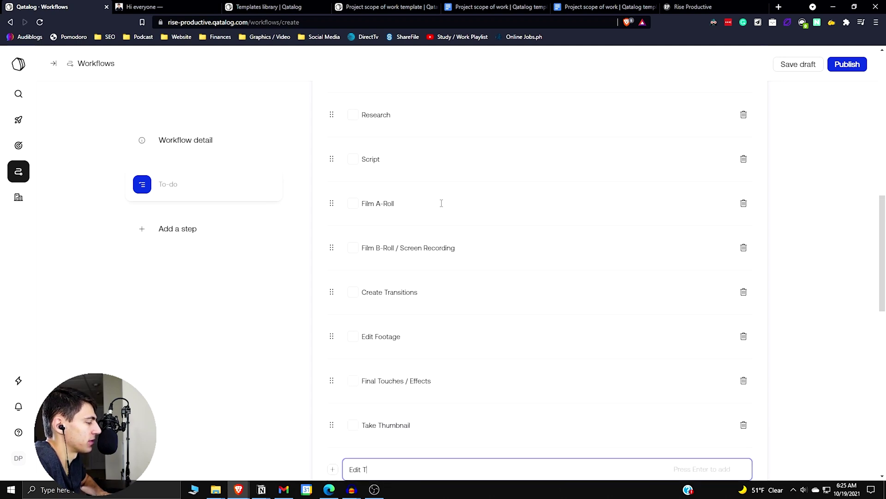
pyautogui.write('humbnail')
pyautogui.press('Return')
pyautogui.write('Keyword')
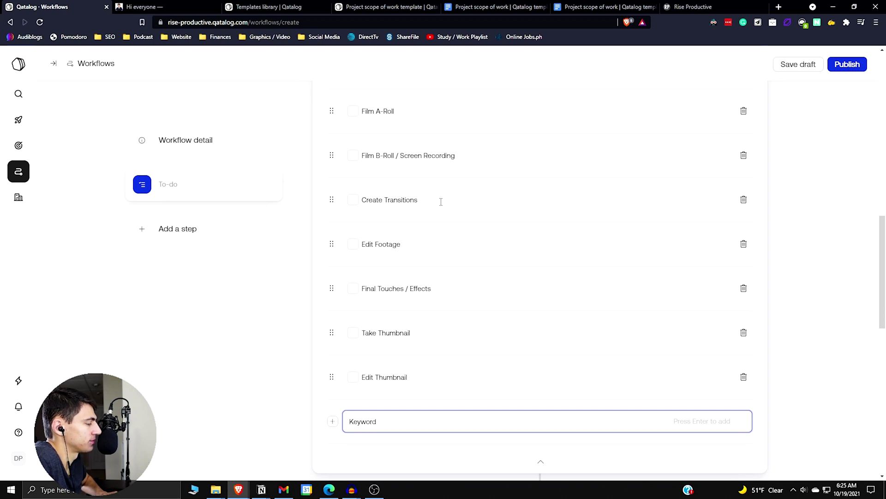
pyautogui.write(' Research')
pyautogui.press('Return')
pyautogui.write('Sched')
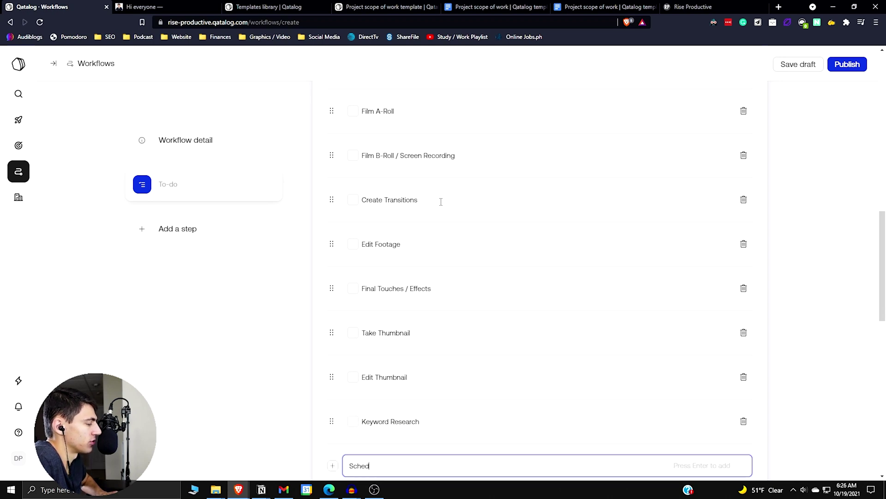
pyautogui.write('ule Video')
pyautogui.press('Return')
pyautogui.scroll(-3, 435, 259)
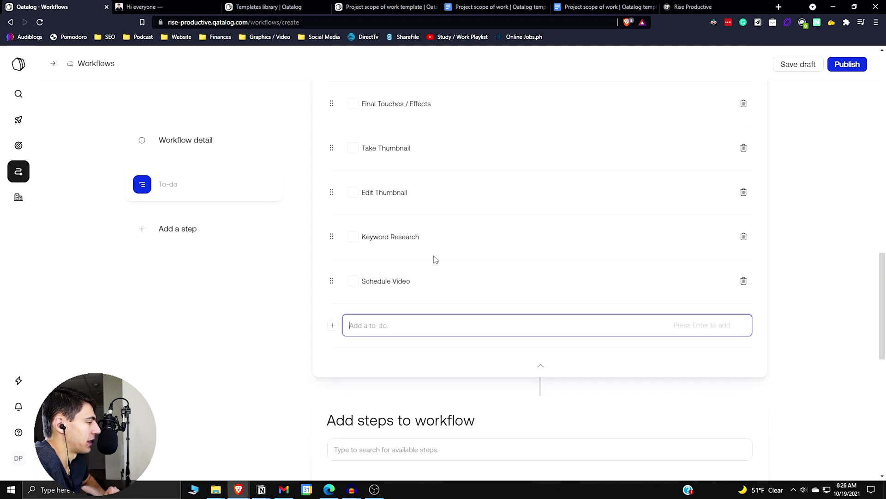
pyautogui.scroll(10, 403, 182)
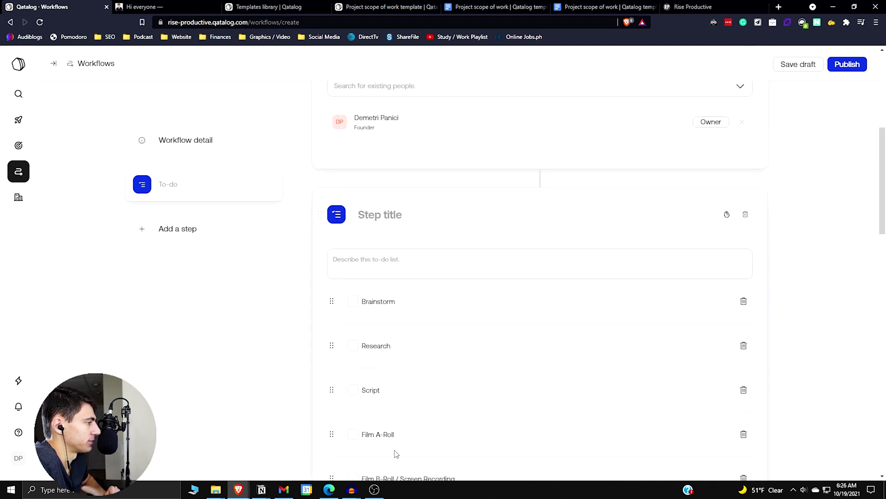
# Retitle the to-do step 'Video Checklist', replacing the mistyped text, then publish the workflow
pyautogui.scroll(-2, 391, 121)
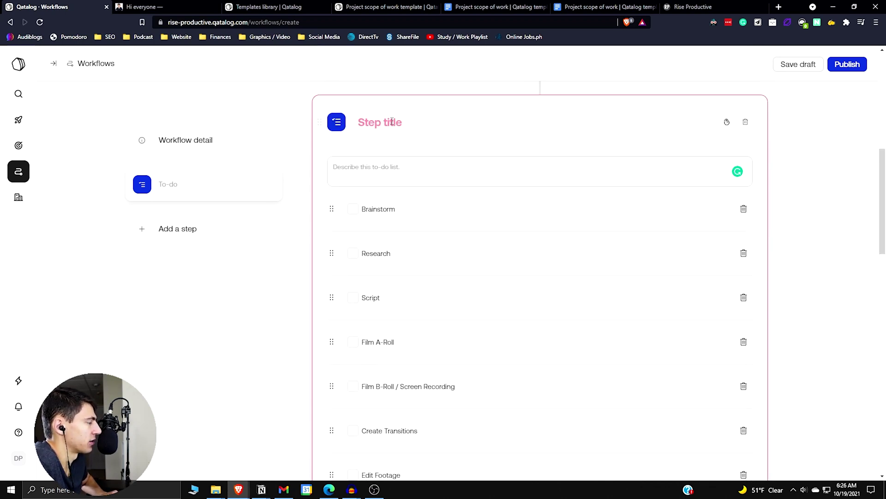
pyautogui.click(392, 122)
pyautogui.write('Creating a')
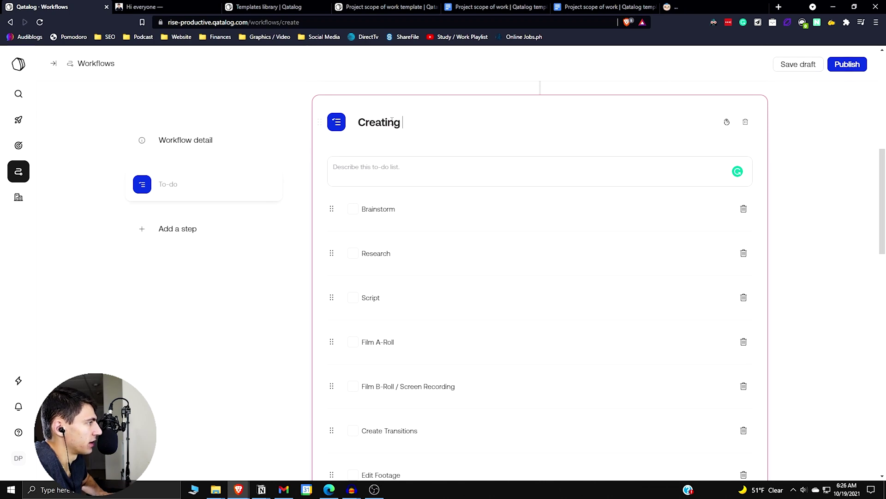
pyautogui.hotkey('ctrl', 'a')
pyautogui.press('BackSpace')
pyautogui.write('Video Checklist')
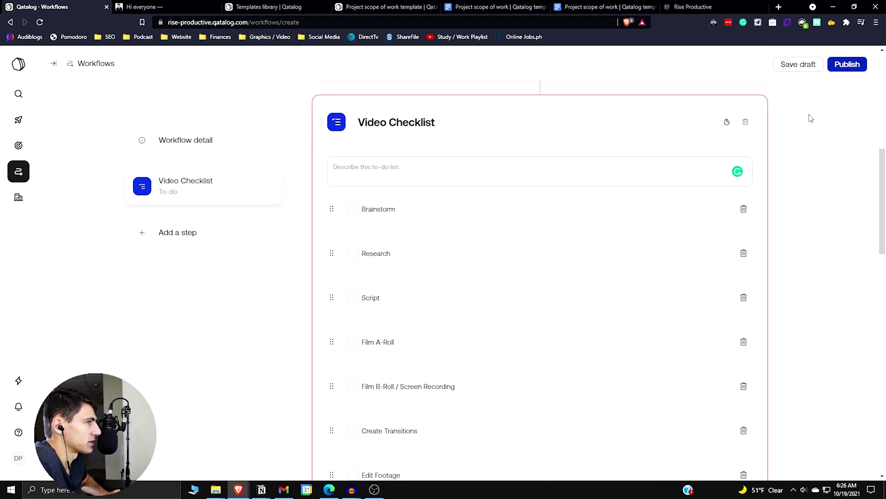
pyautogui.scroll(-12, 714, 232)
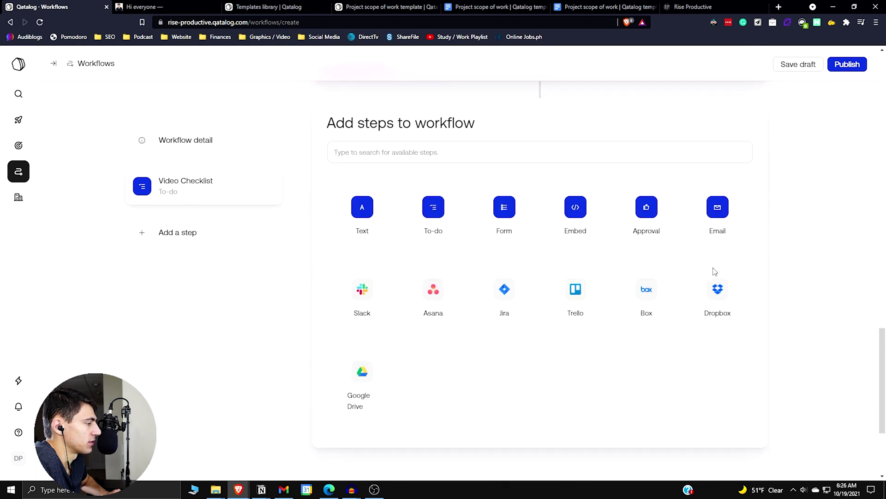
pyautogui.click(838, 67)
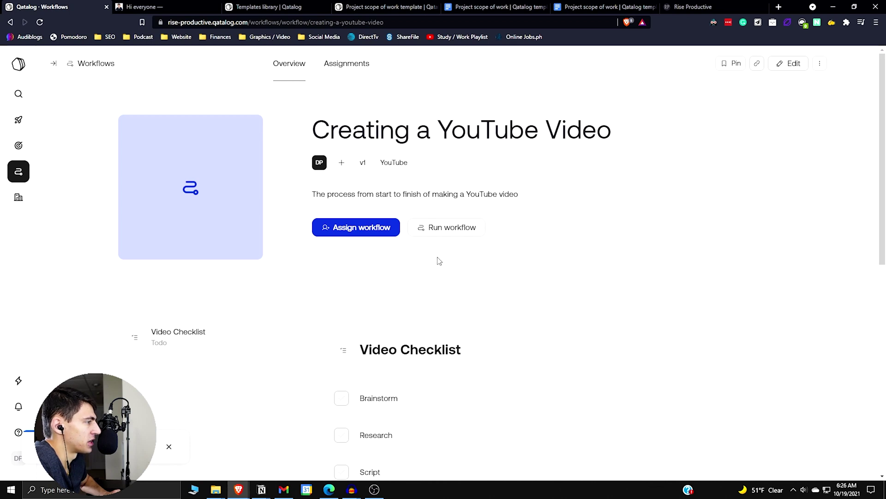
# Start a new run of the workflow and review its Video Checklist at 0 of 1 steps
pyautogui.scroll(-1, 439, 262)
pyautogui.click(441, 181)
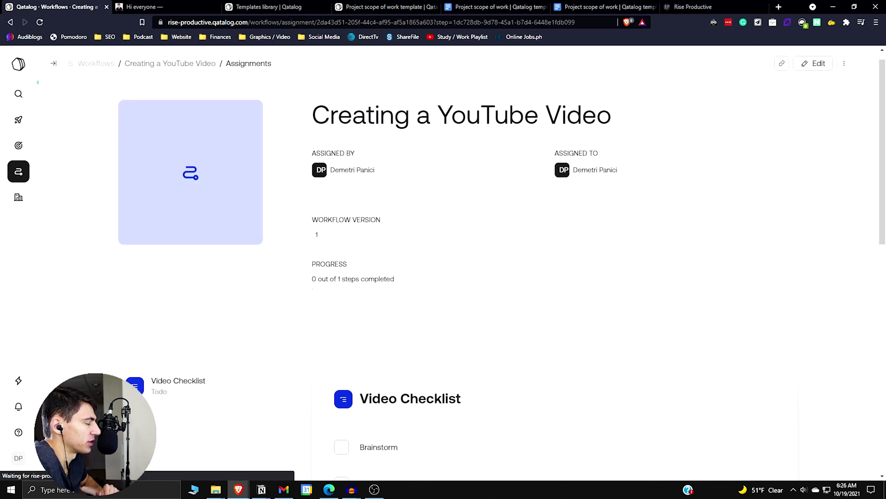
pyautogui.scroll(1, 346, 147)
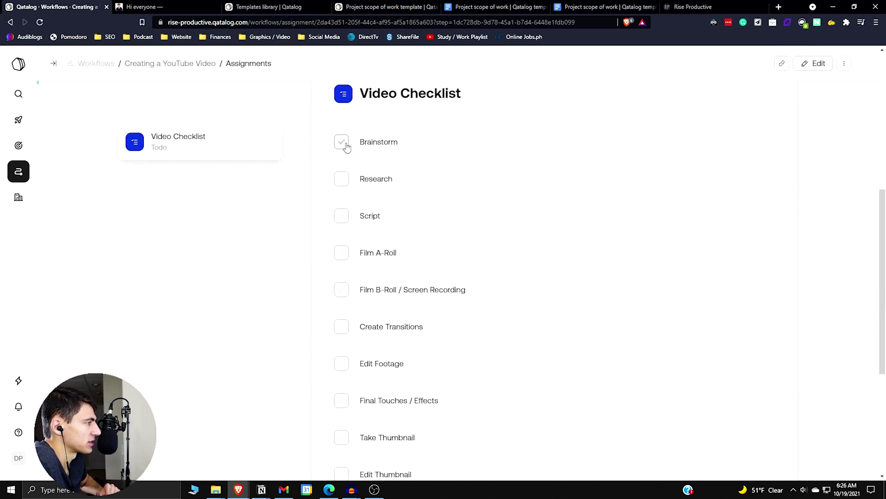
pyautogui.scroll(-4, 342, 353)
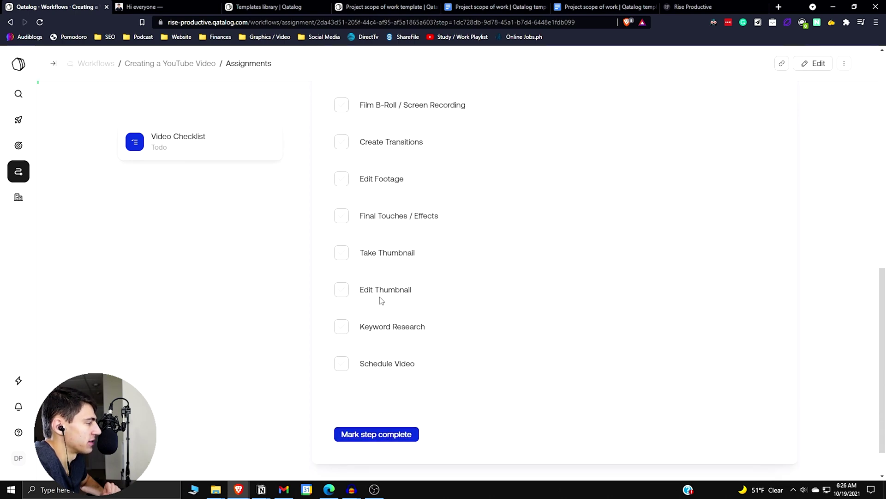
pyautogui.scroll(8, 382, 301)
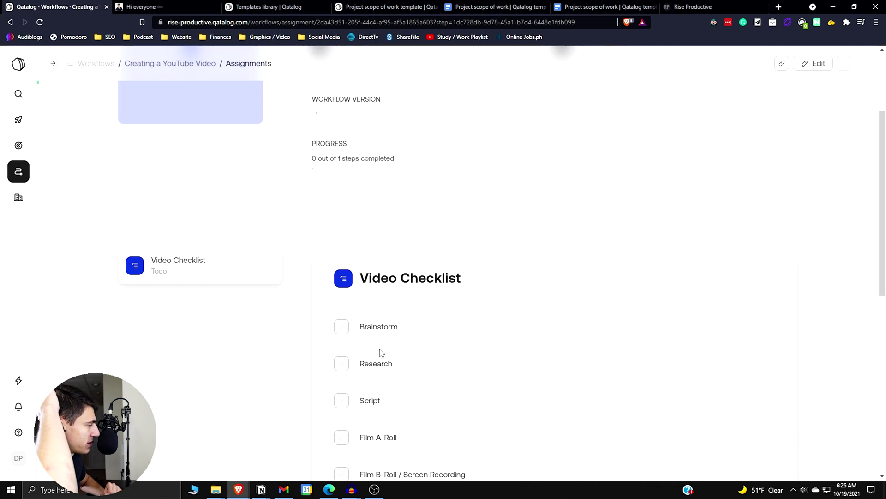
pyautogui.scroll(-8, 381, 353)
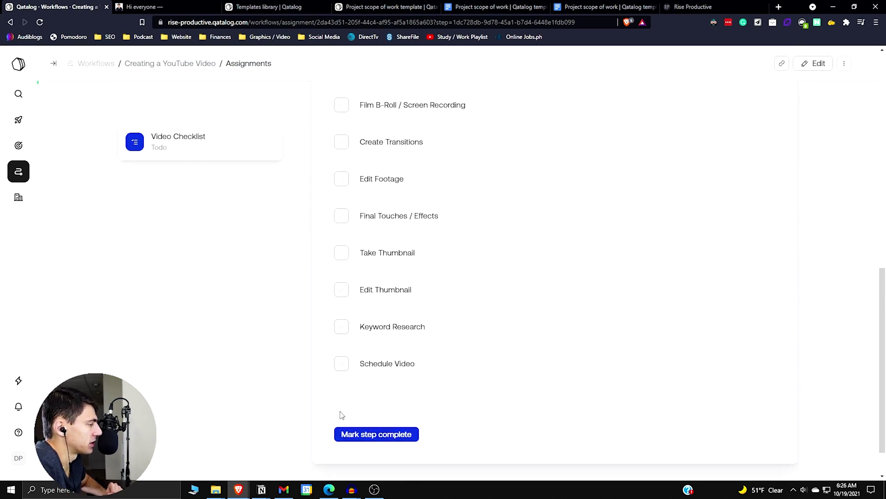
pyautogui.scroll(8, 343, 351)
pyautogui.scroll(2, 366, 139)
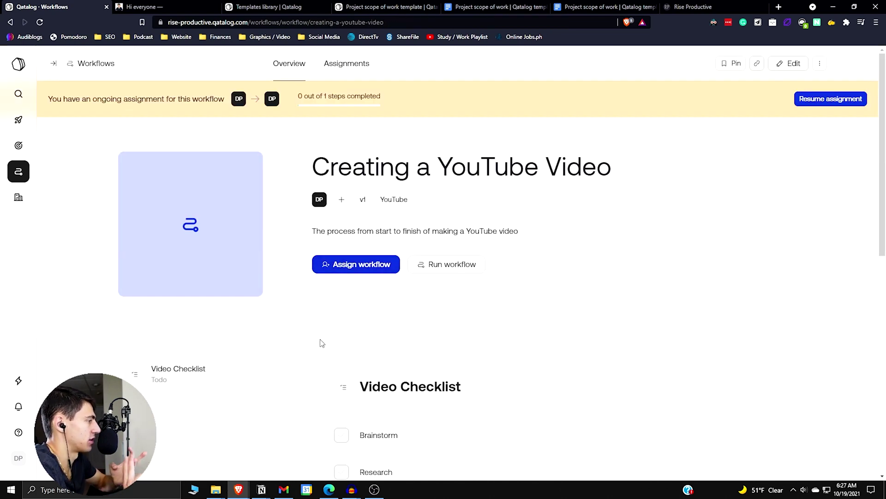
# Assign the workflow to a teammate found by name search, giving two ongoing assignments
pyautogui.click(330, 269)
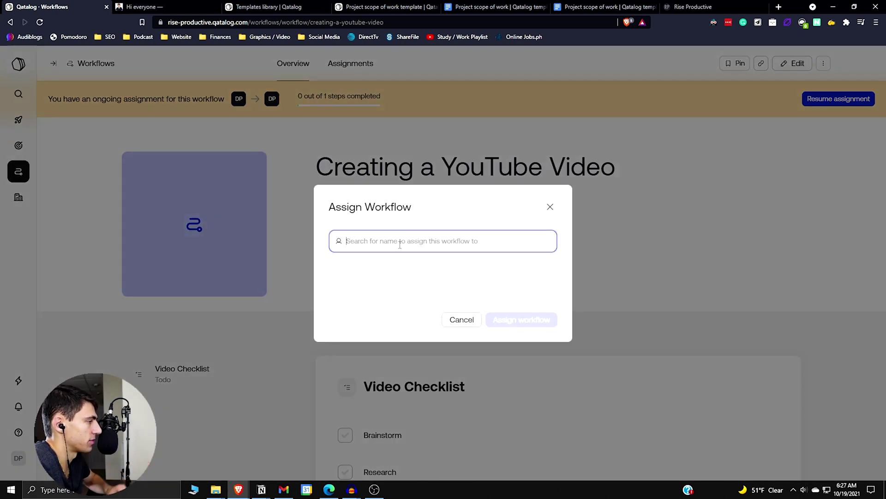
pyautogui.write('Domi')
pyautogui.press('Return')
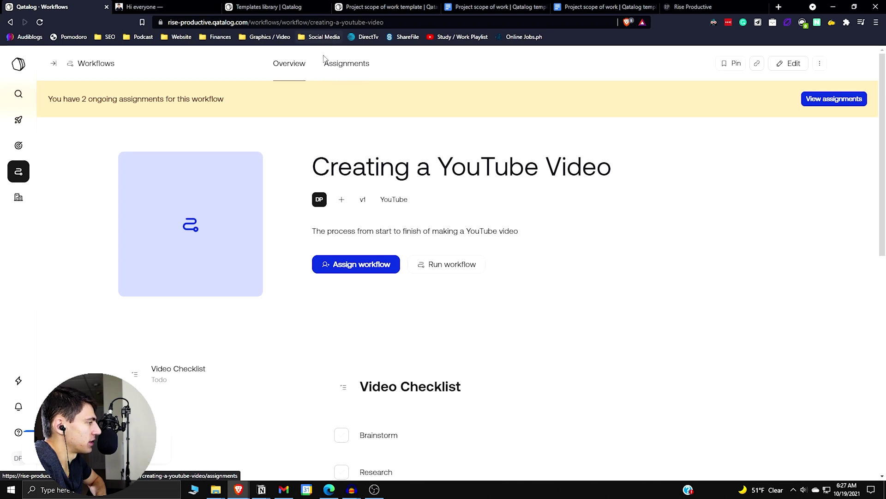